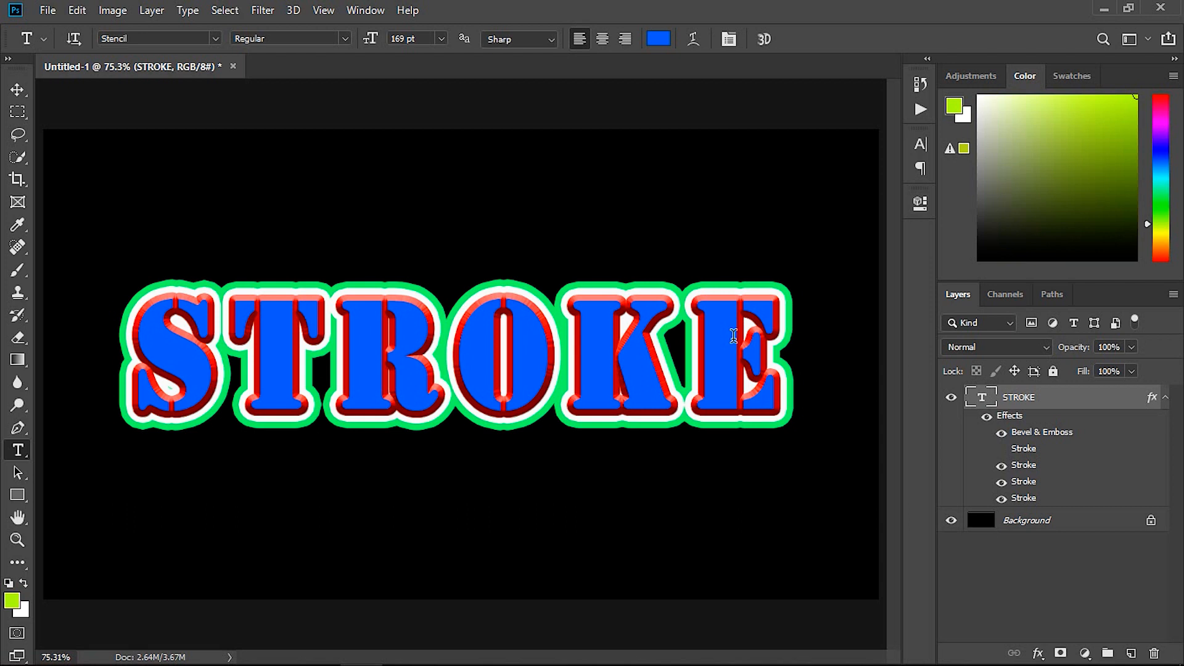
# Create a new 1280 x 720 px RGB document at 72 pixels/inch with a white background.
pyautogui.press('v')
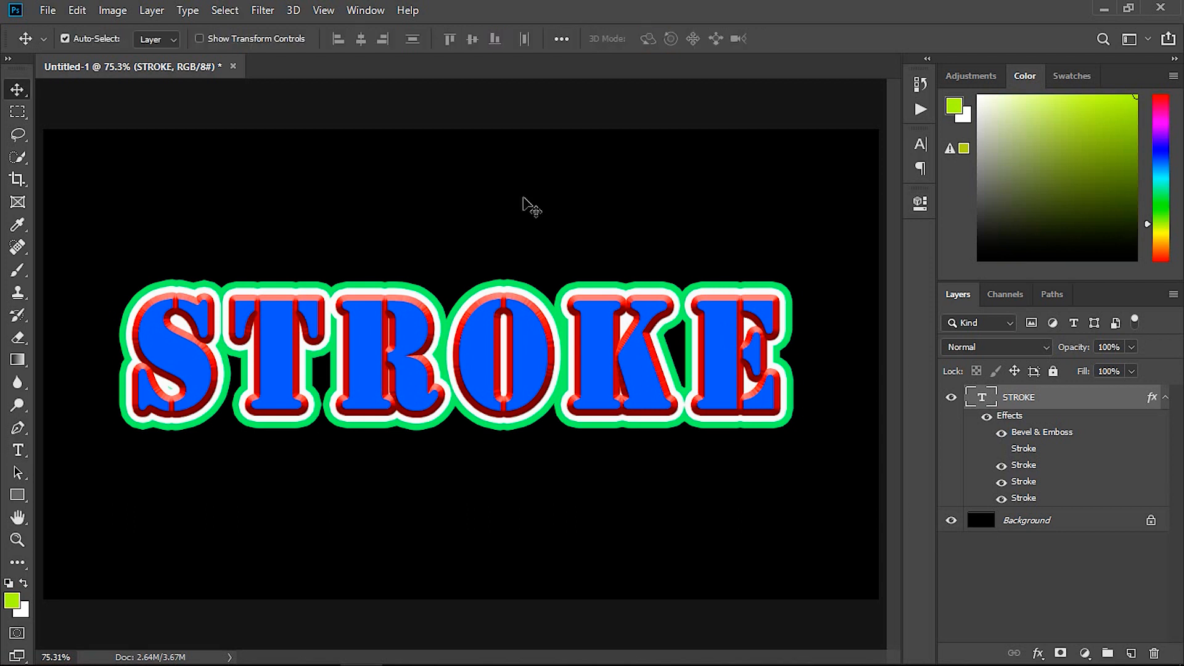
pyautogui.click(48, 11)
pyautogui.click(61, 29)
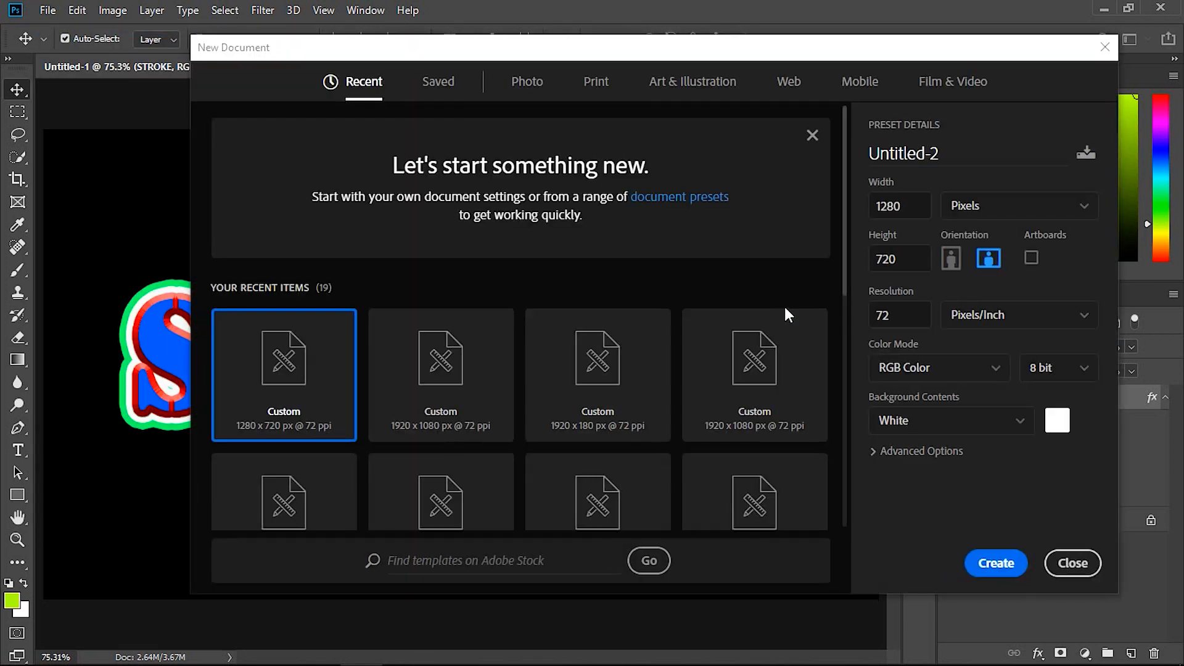
pyautogui.click(993, 562)
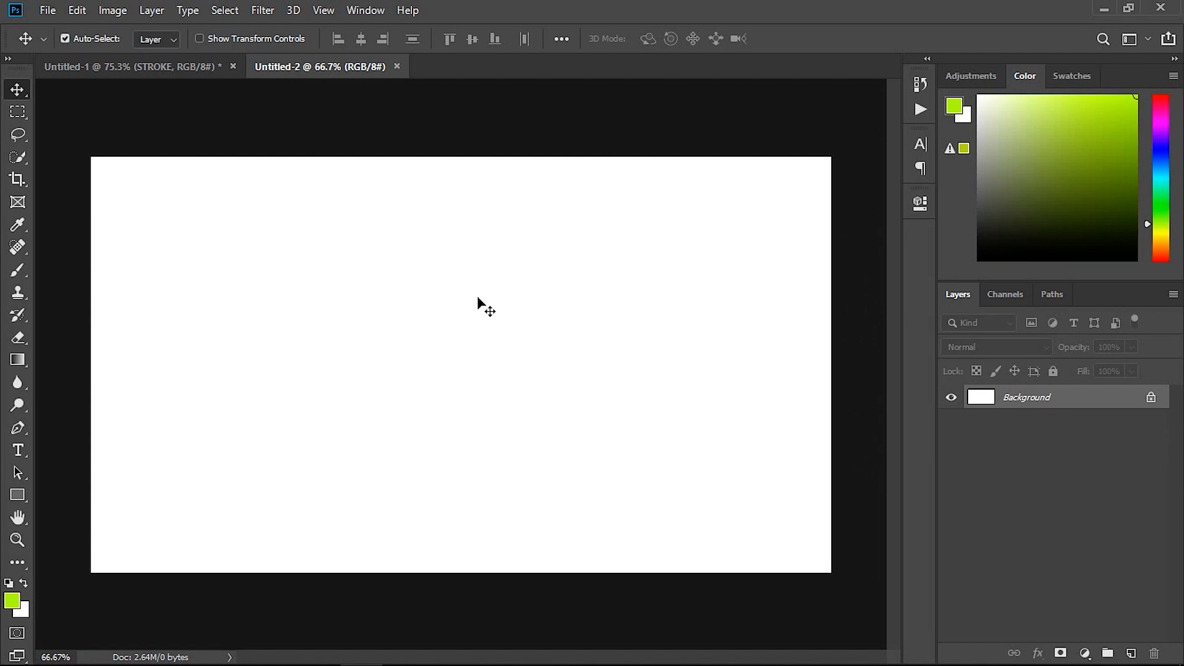
# Add the text STROKE in blue 169 pt Stencil and move it to the middle of the canvas.
pyautogui.click(19, 451)
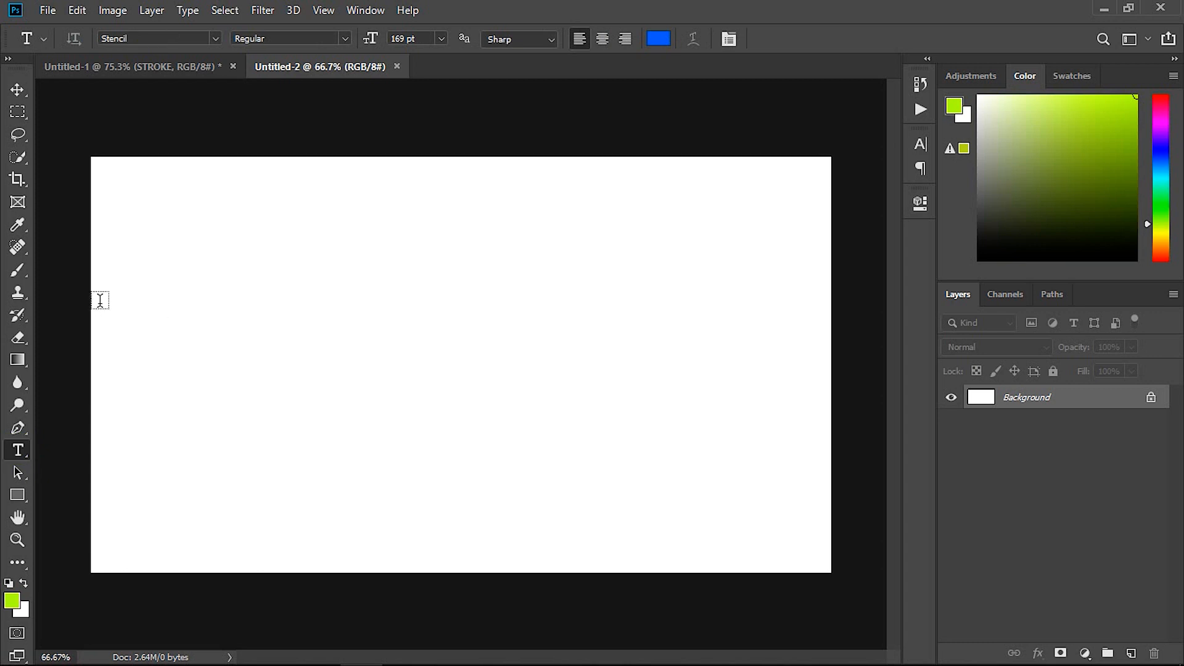
pyautogui.moveTo(93, 292); pyautogui.dragTo(826, 447)
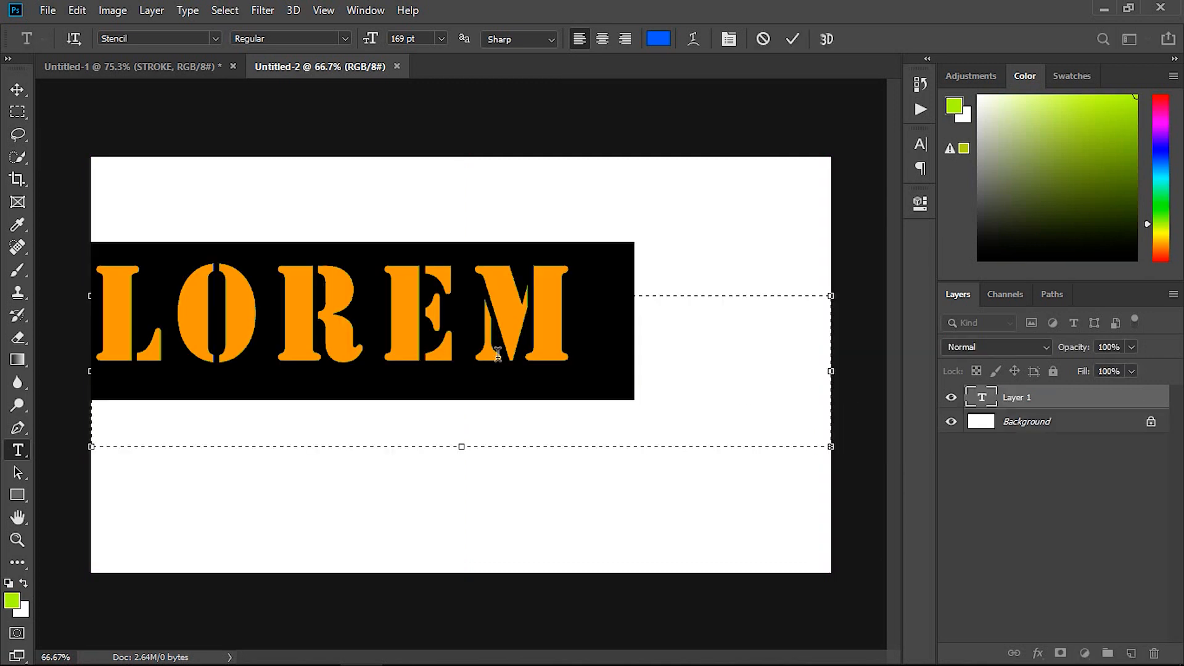
pyautogui.write('STR')
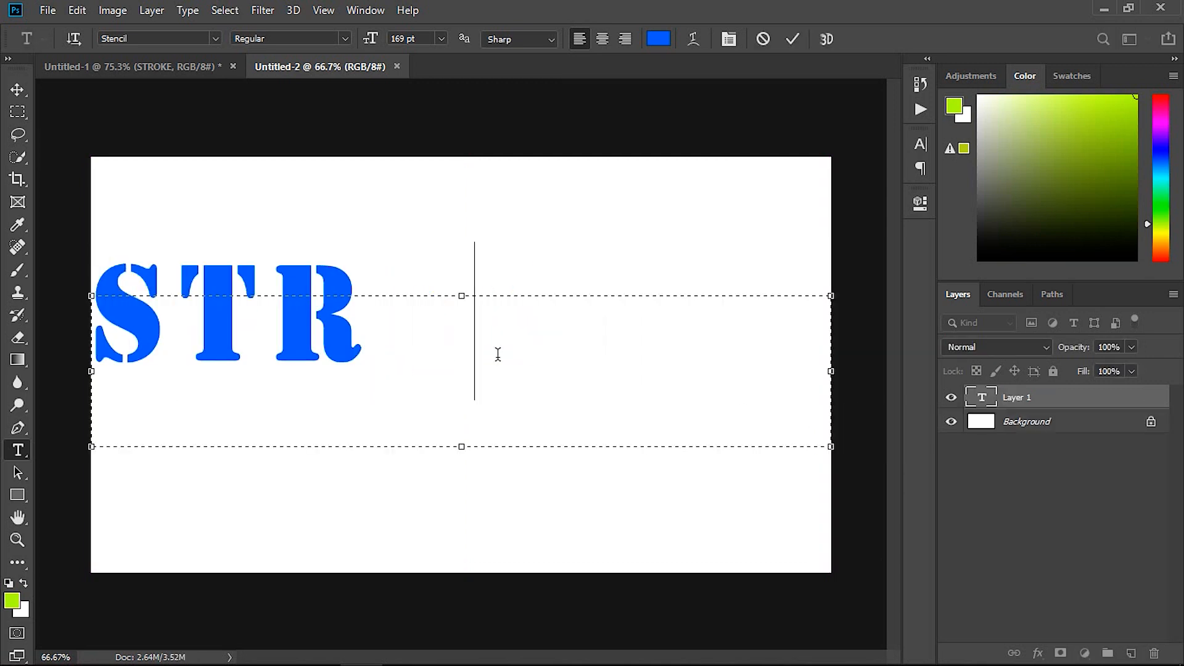
pyautogui.write('OKE')
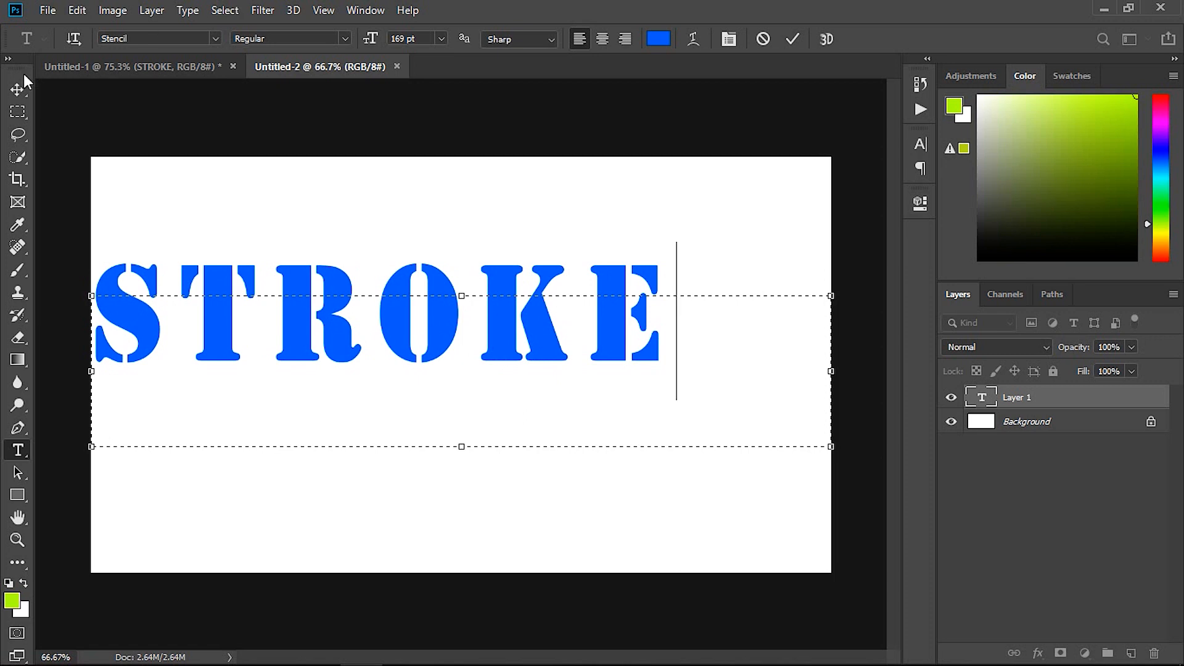
pyautogui.click(18, 87)
pyautogui.moveTo(432, 313)
pyautogui.mouseDown()
pyautogui.moveTo(531, 354)
pyautogui.moveTo(513, 360)
pyautogui.mouseUp()
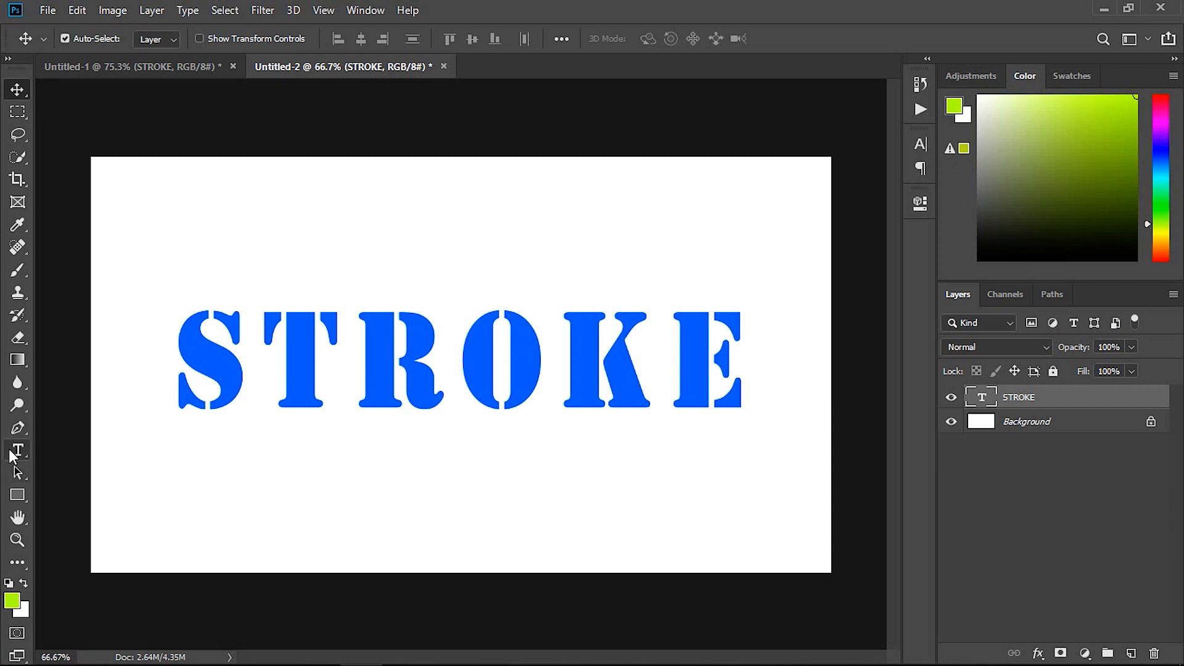
pyautogui.click(17, 450)
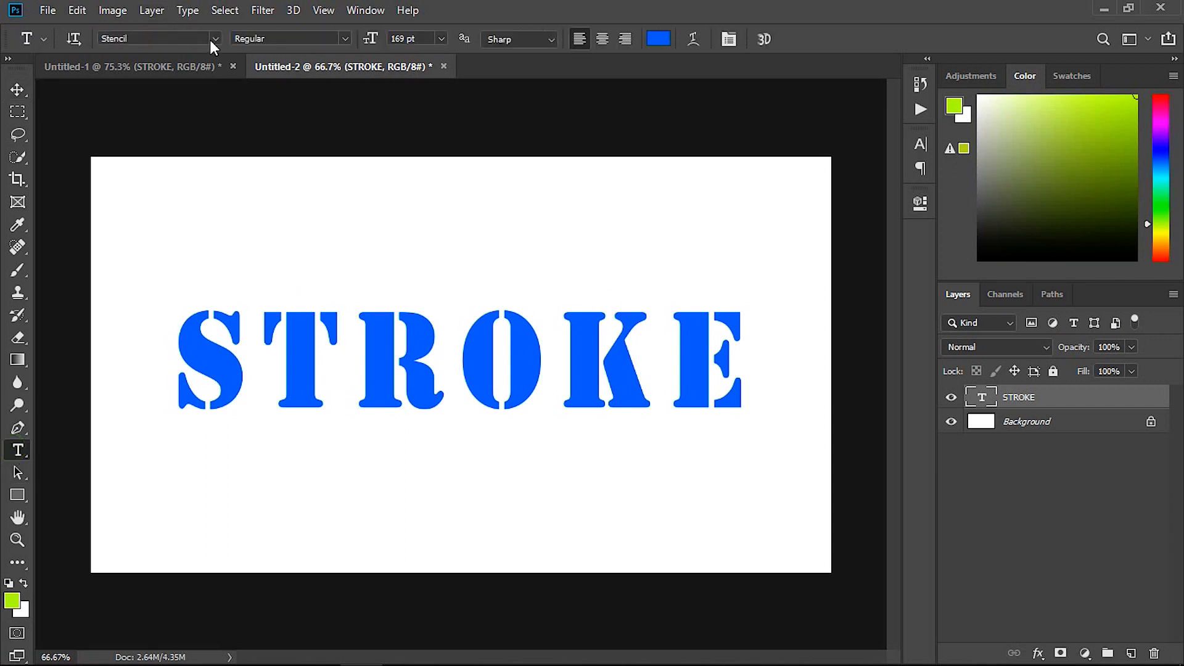
pyautogui.click(346, 39)
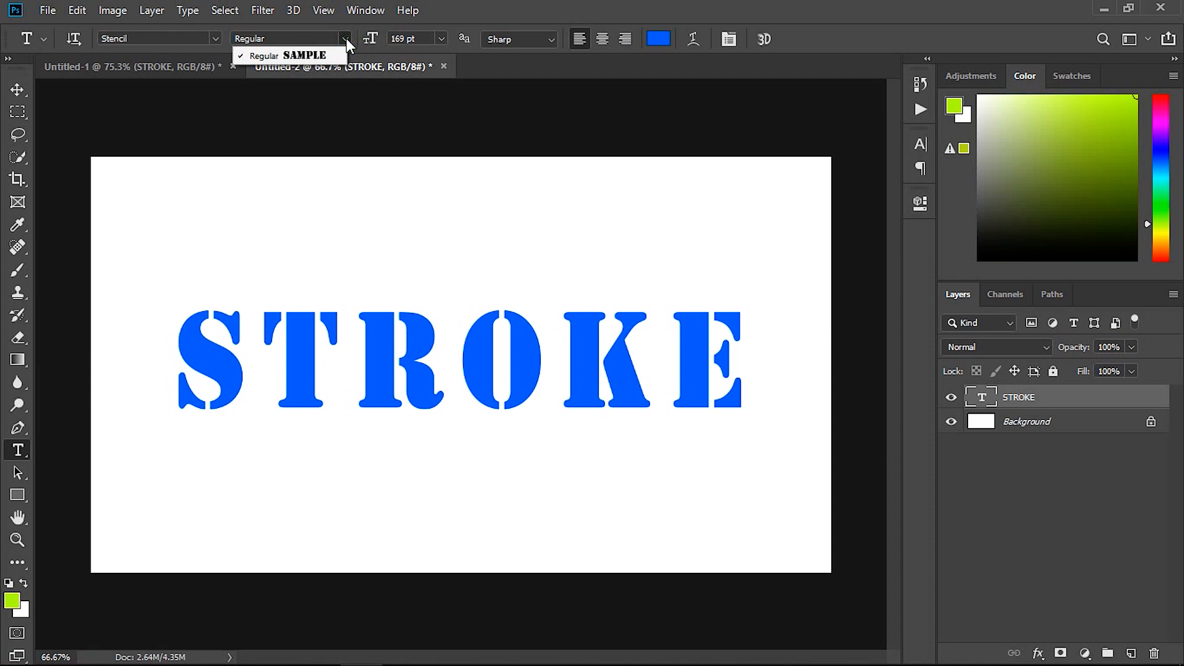
pyautogui.click(346, 38)
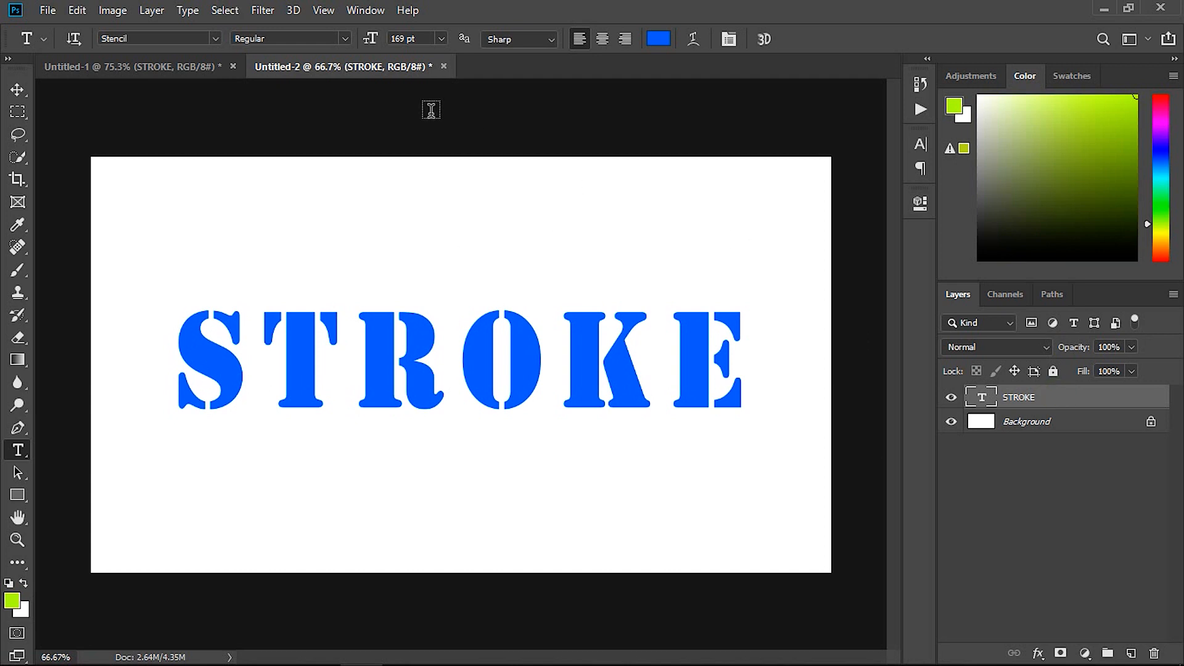
# Add a Stroke layer style to the STROKE text layer and set its size to 20 px.
pyautogui.click(151, 11)
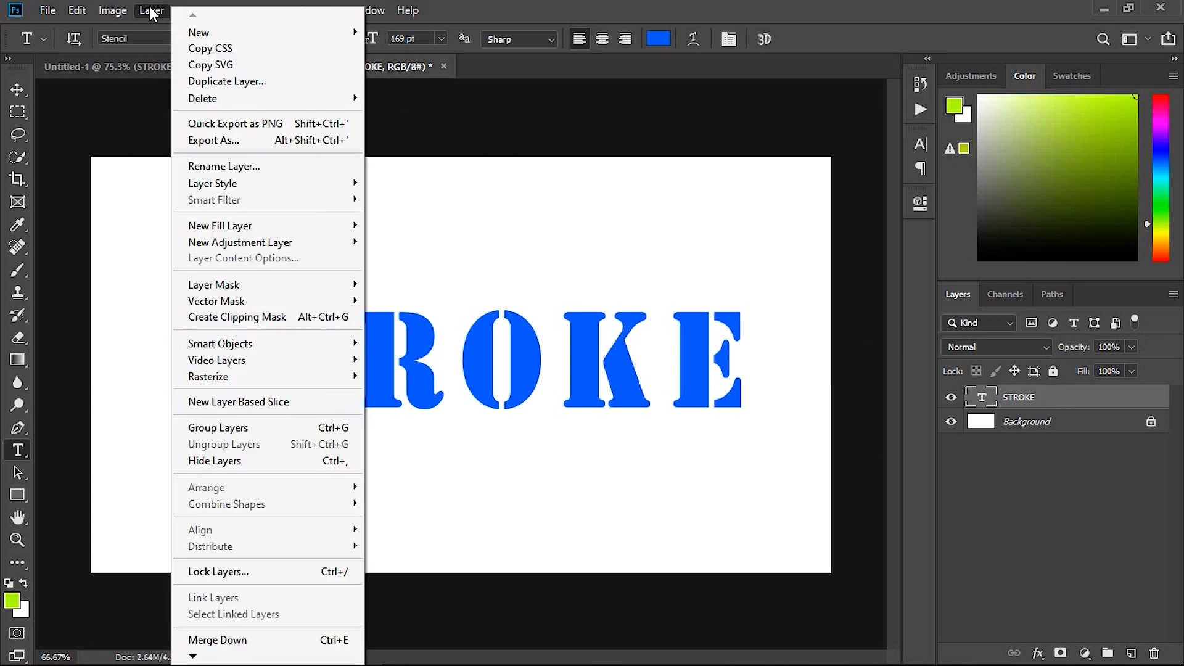
pyautogui.moveTo(205, 191)
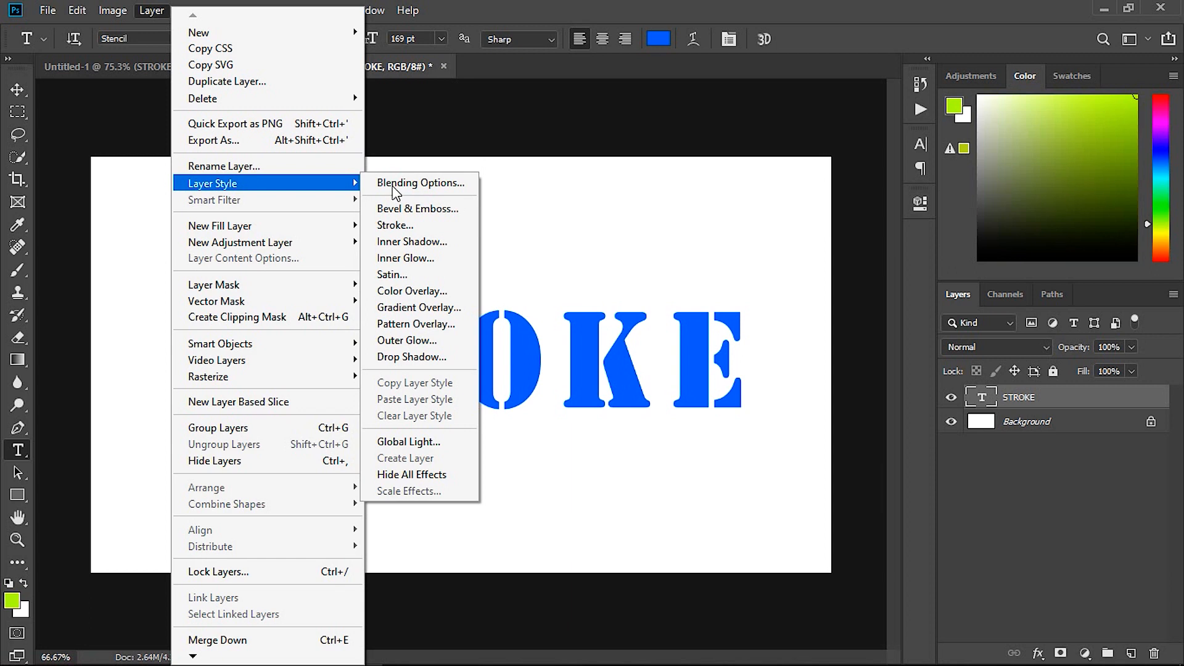
pyautogui.click(392, 225)
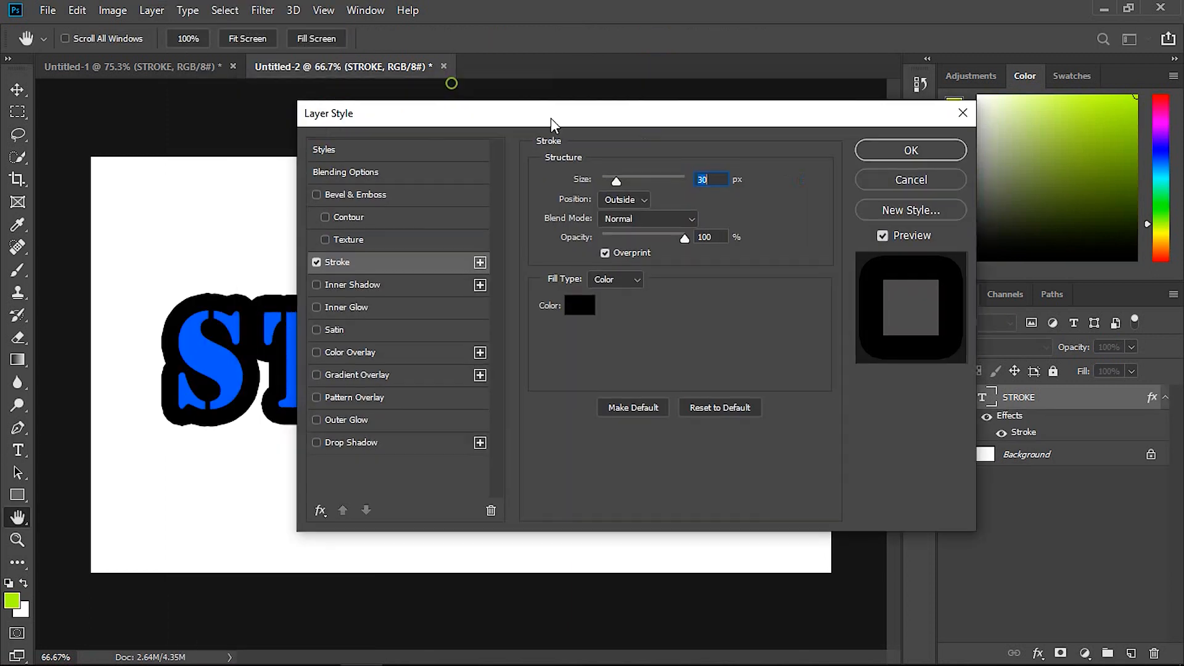
pyautogui.moveTo(550, 117); pyautogui.dragTo(681, 95)
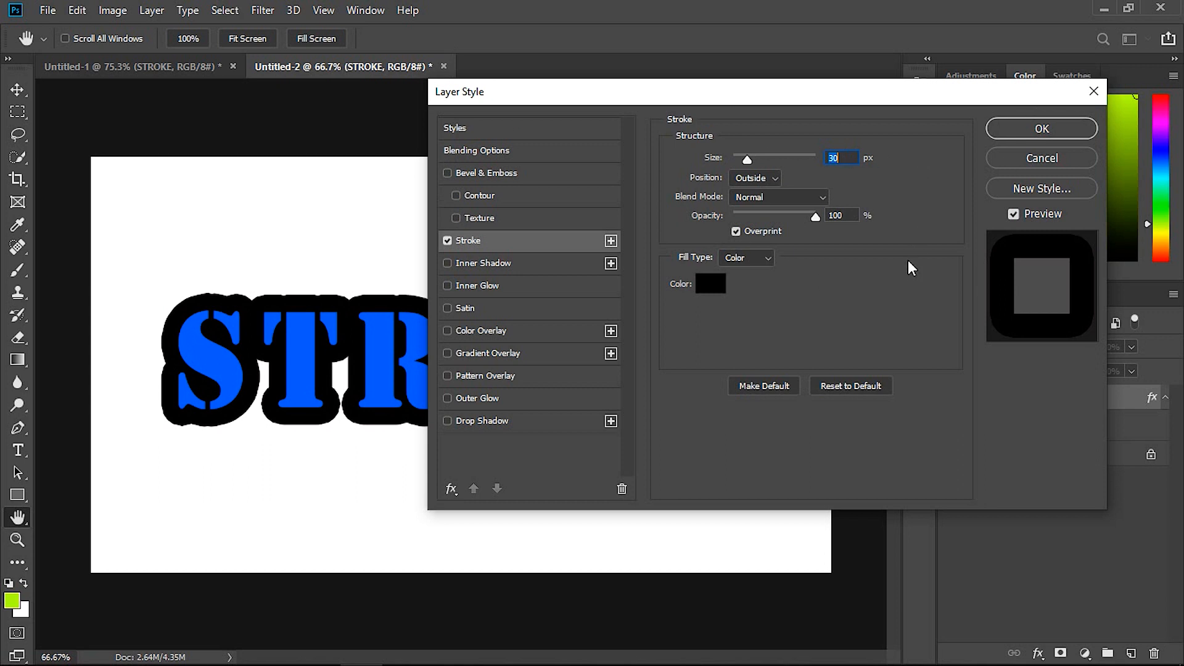
pyautogui.moveTo(749, 158); pyautogui.dragTo(735, 157)
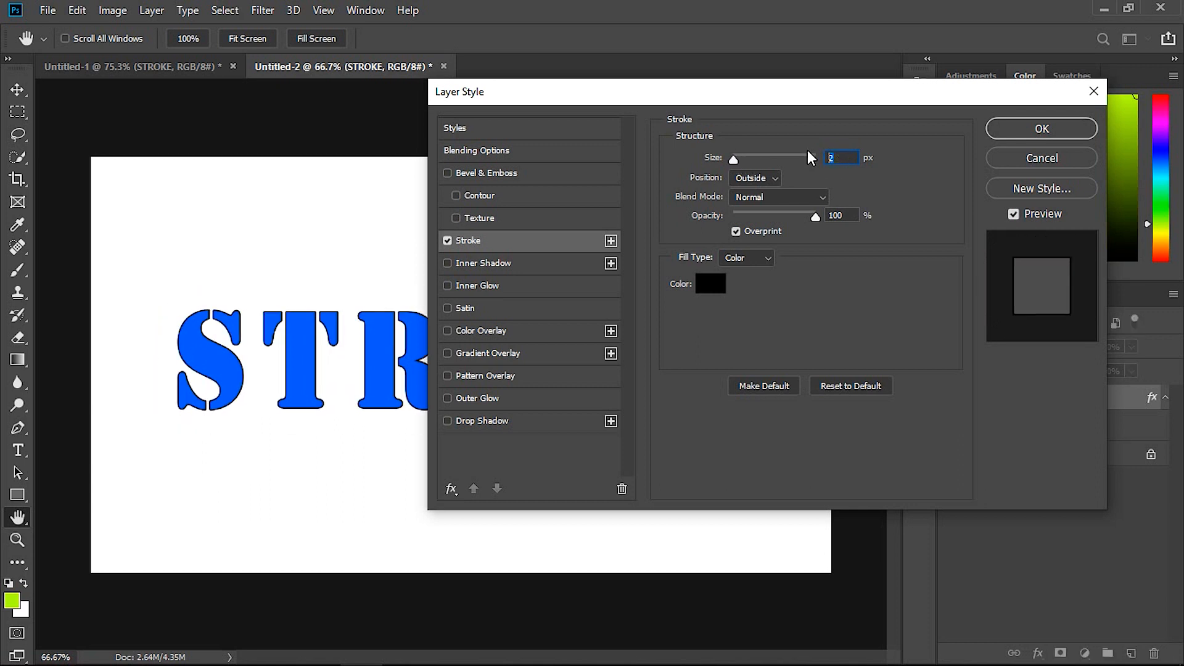
pyautogui.write('20')
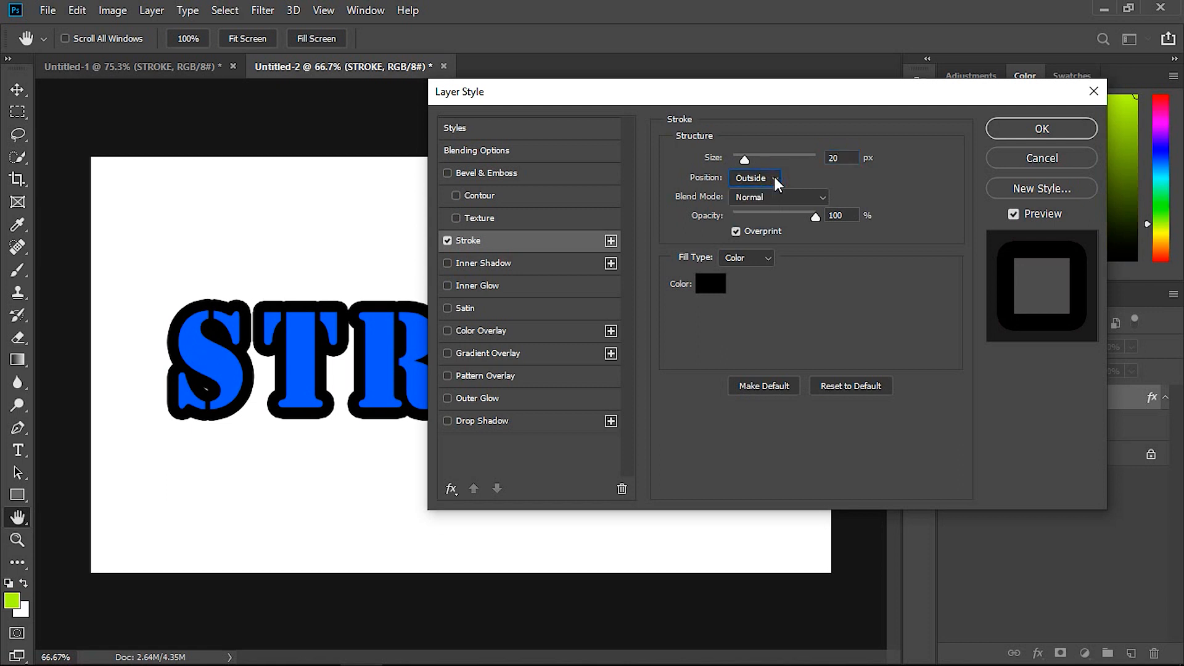
# Examine the stroke's position, blend mode and color options, keeping Outside, Normal and the near-black color.
pyautogui.click(774, 177)
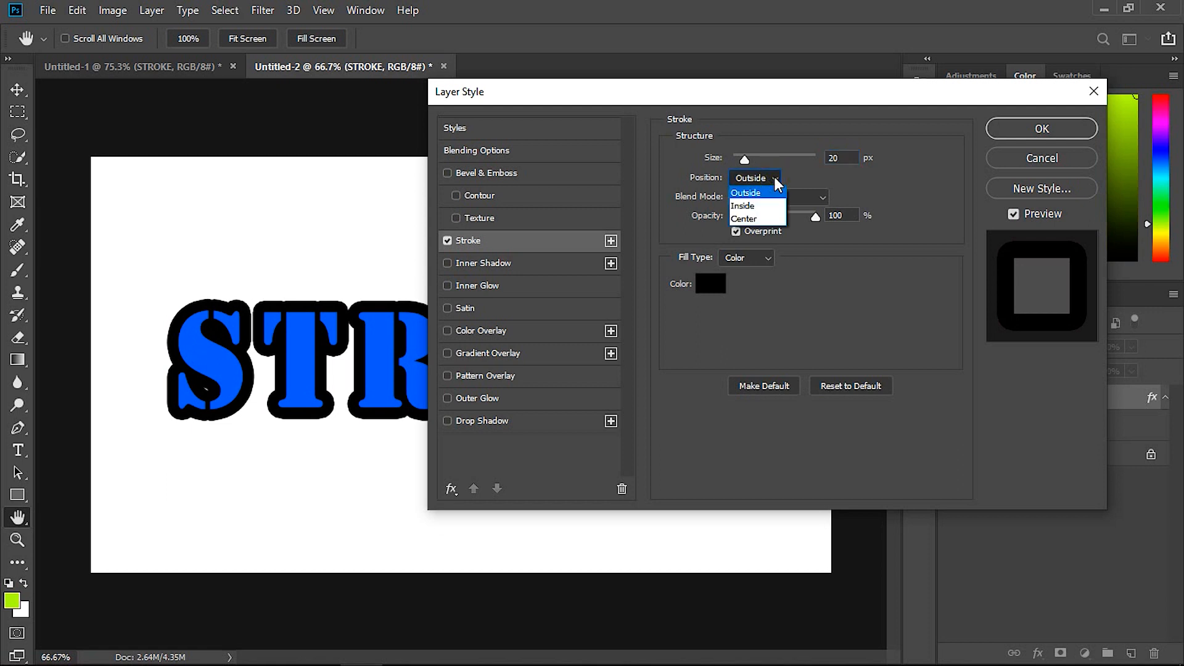
pyautogui.click(774, 178)
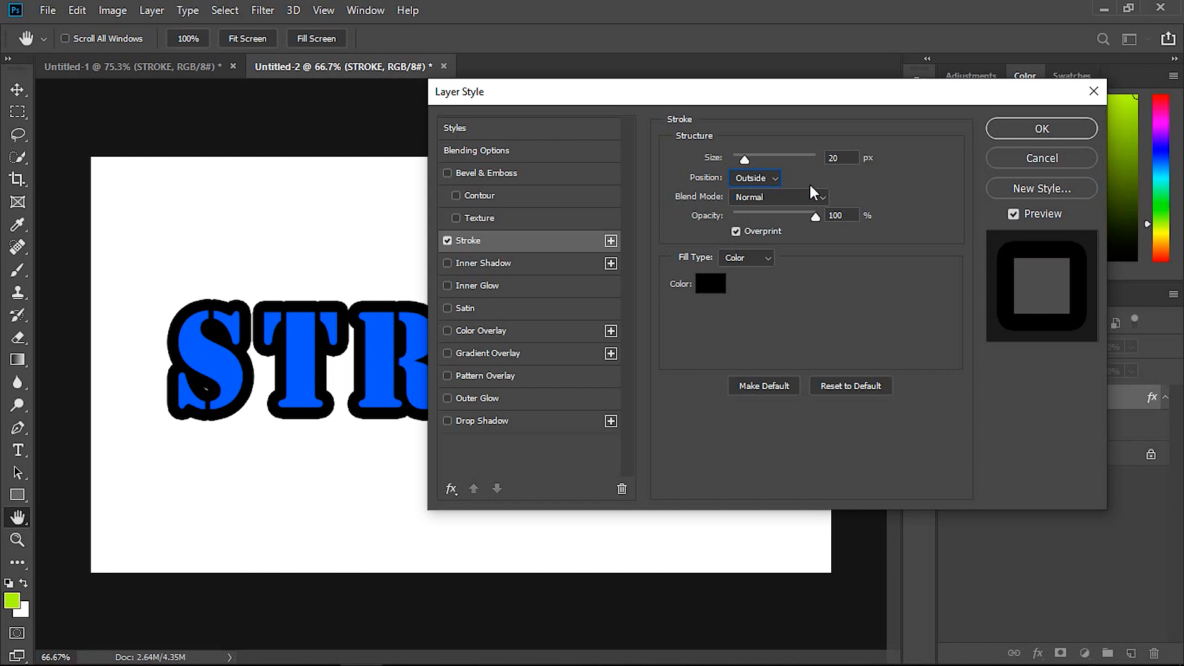
pyautogui.click(821, 198)
pyautogui.click(820, 196)
pyautogui.click(823, 194)
pyautogui.click(822, 194)
pyautogui.click(715, 285)
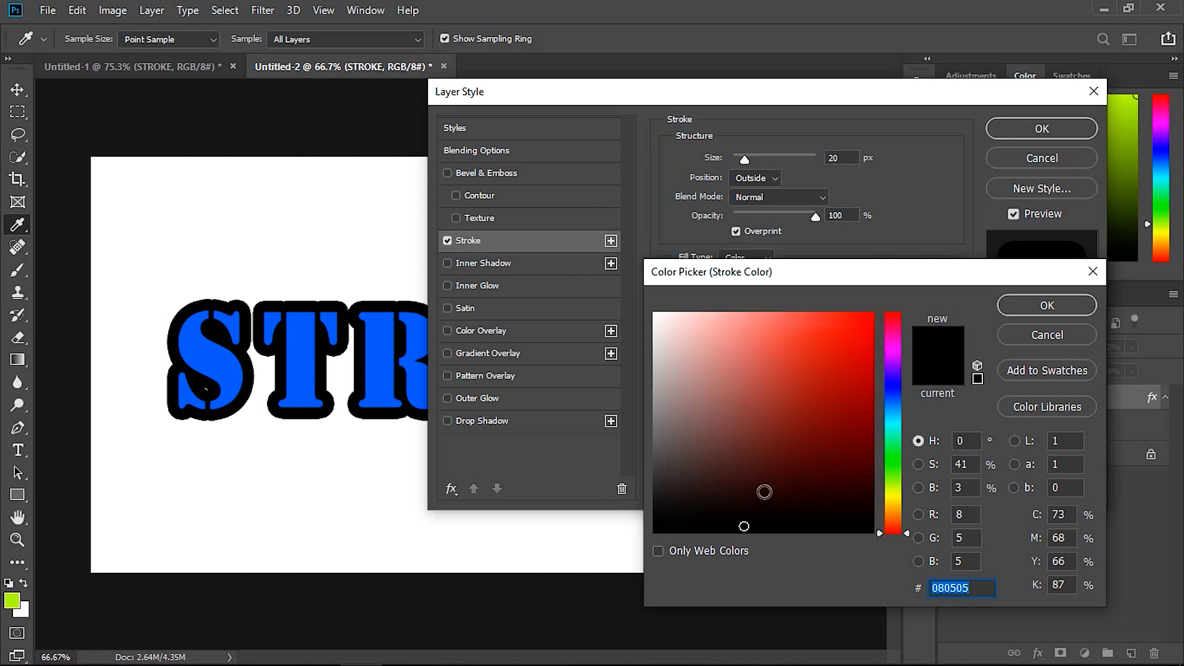
pyautogui.click(1044, 309)
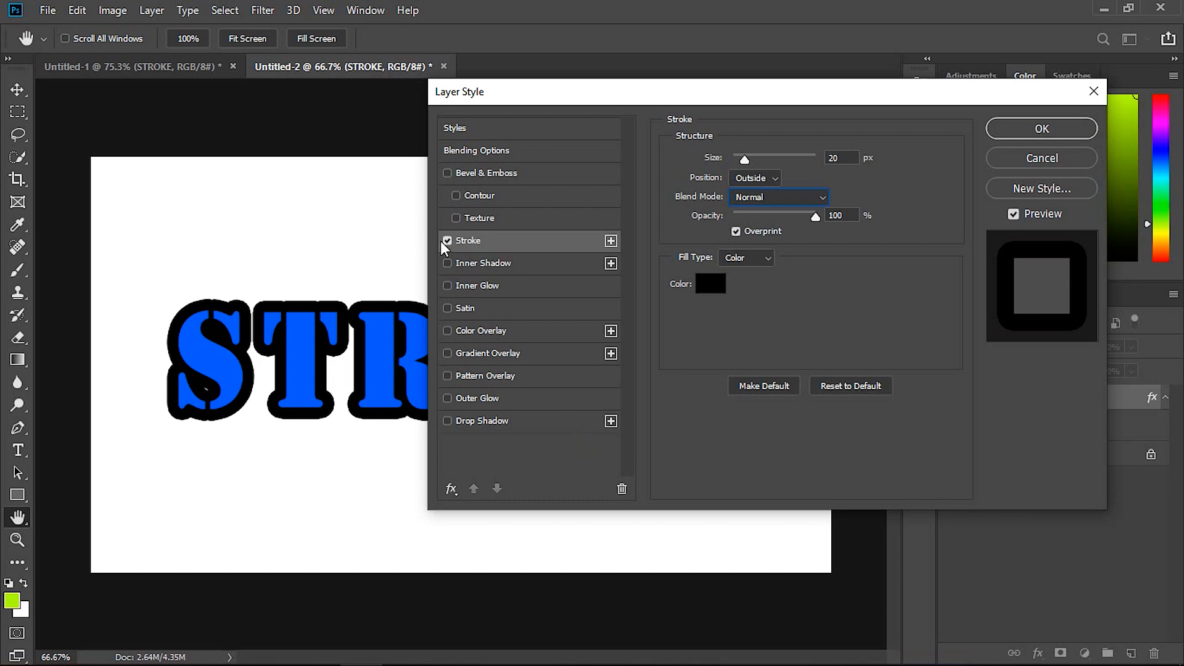
# Add a second stroke to the text with a size of 15 px and the red color fb0707.
pyautogui.click(611, 240)
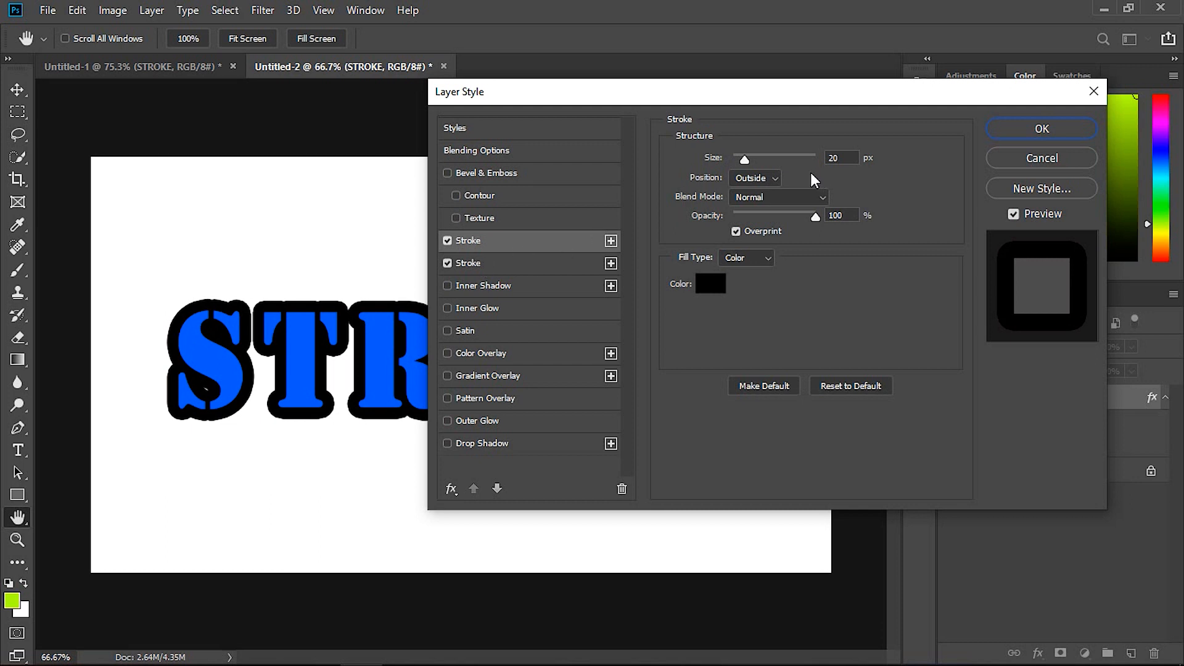
pyautogui.doubleClick(841, 159)
pyautogui.write('15')
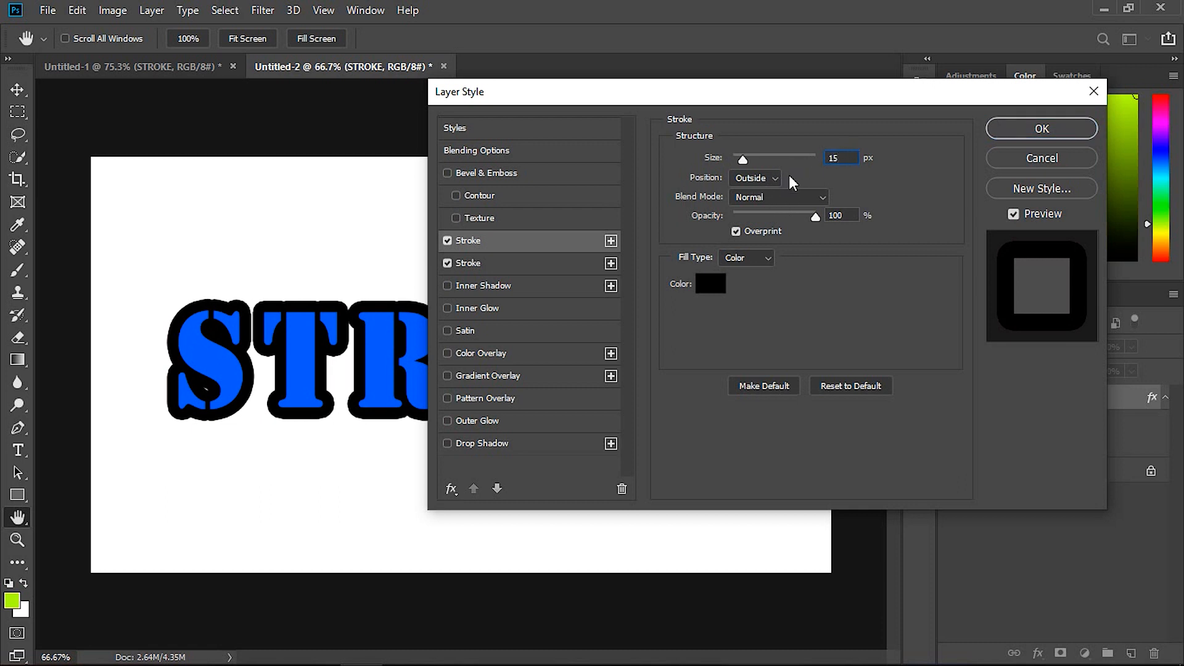
pyautogui.click(711, 284)
pyautogui.click(868, 315)
pyautogui.click(1026, 297)
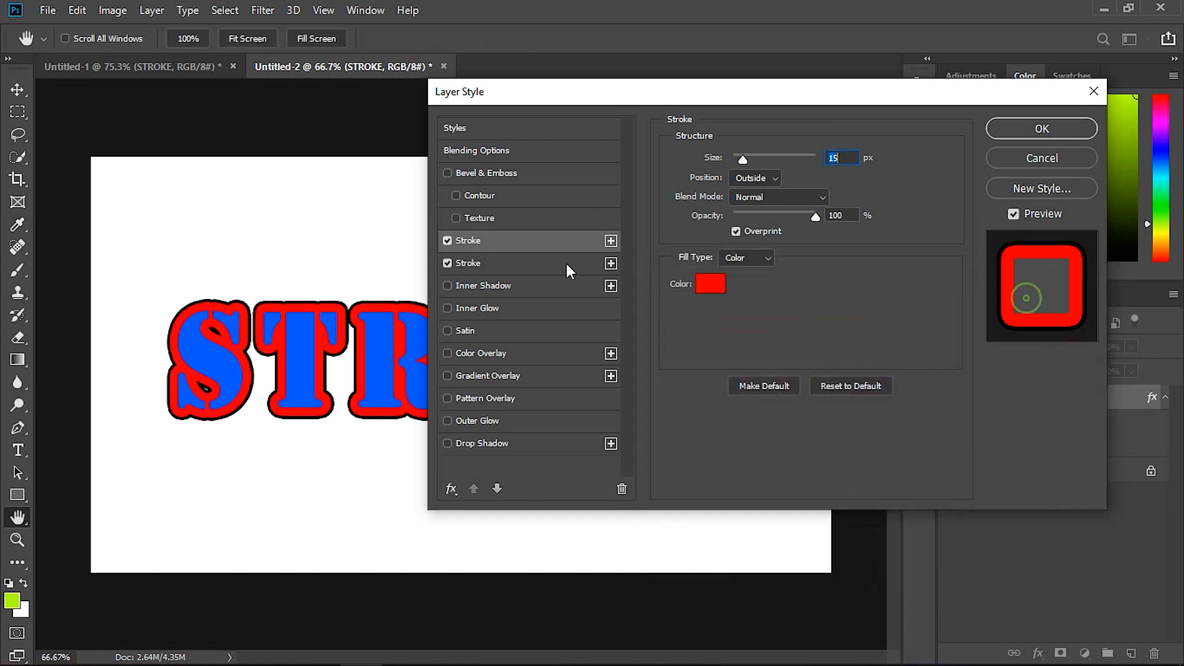
# Add a third stroke to the text with the near-white color fcf6f6 and a size of 10 px.
pyautogui.moveTo(668, 93)
pyautogui.mouseDown()
pyautogui.moveTo(811, 95)
pyautogui.moveTo(608, 80)
pyautogui.moveTo(646, 84)
pyautogui.mouseUp()
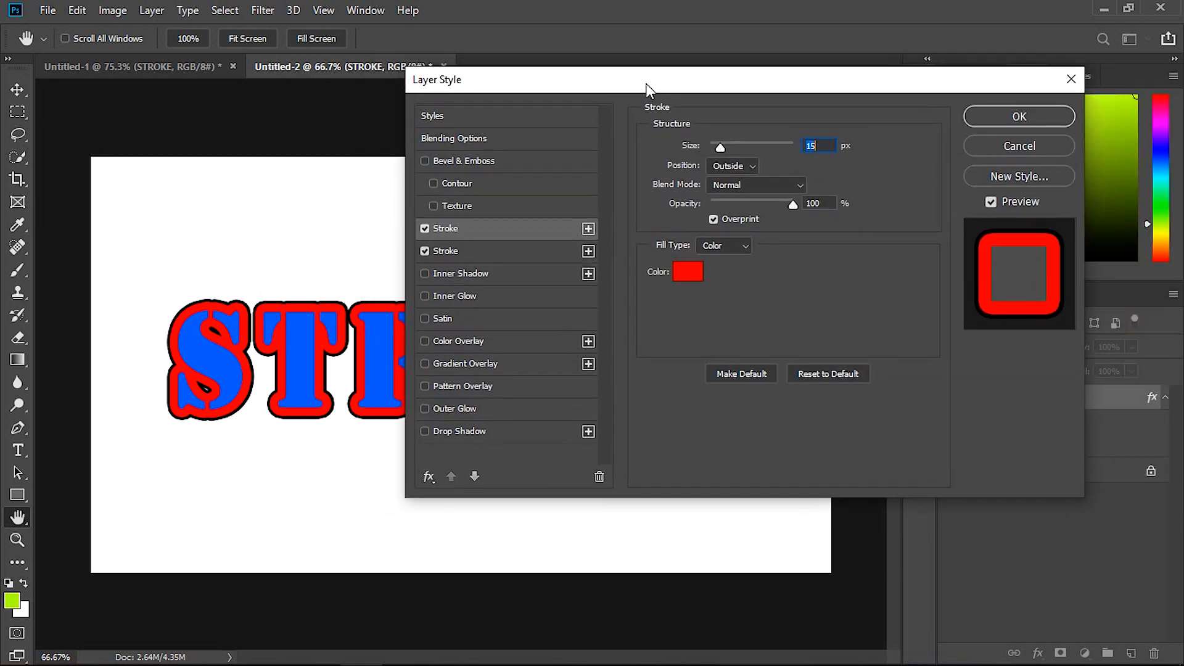
pyautogui.click(588, 233)
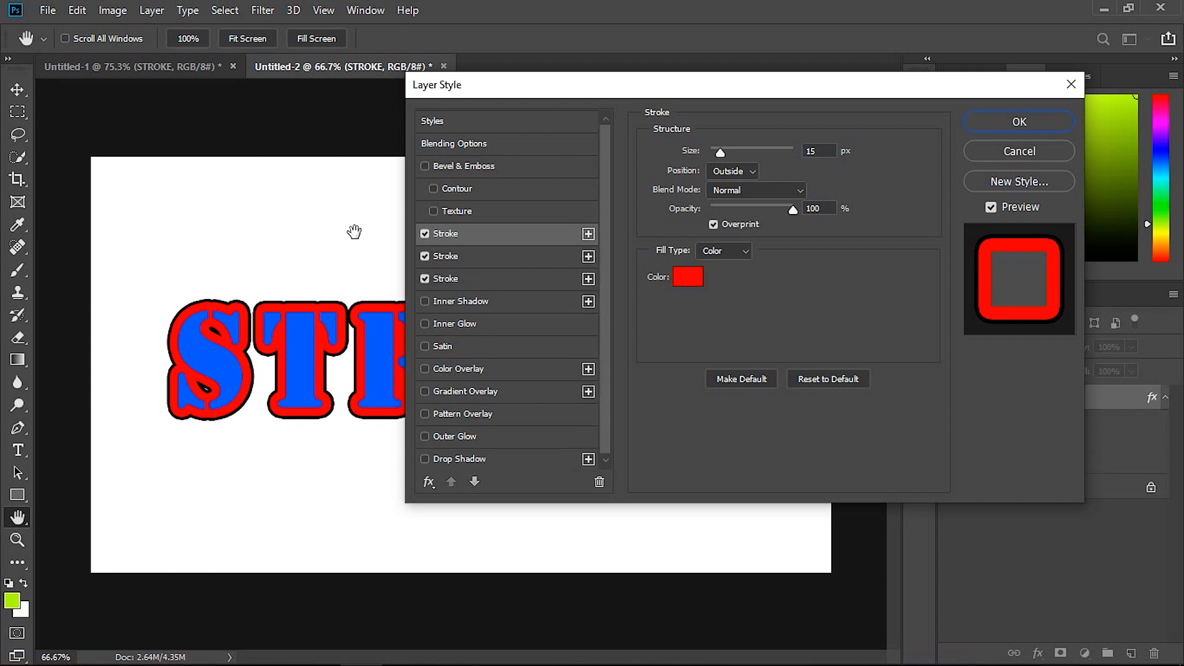
pyautogui.click(685, 275)
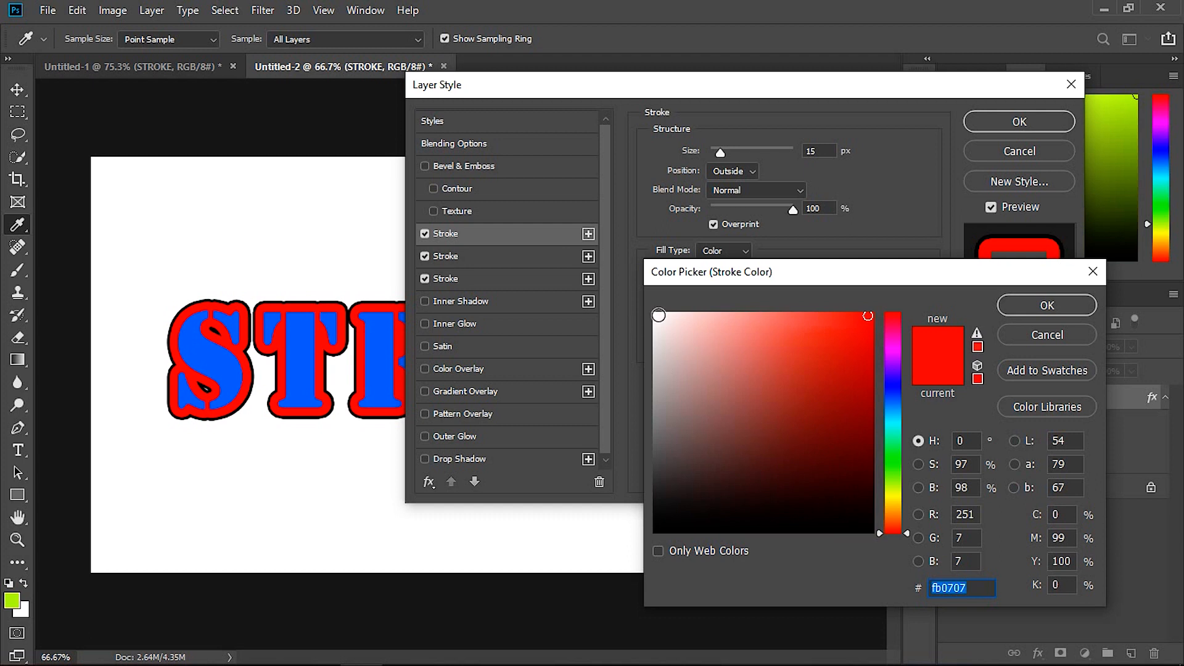
pyautogui.click(659, 315)
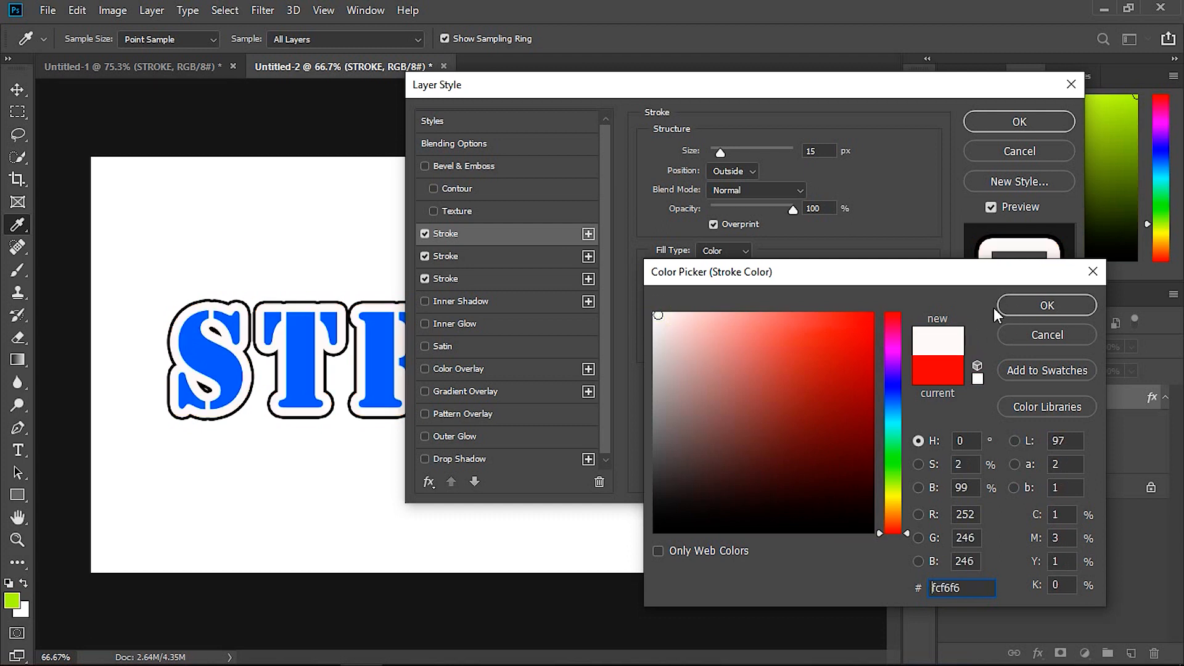
pyautogui.click(1046, 306)
pyautogui.doubleClick(817, 151)
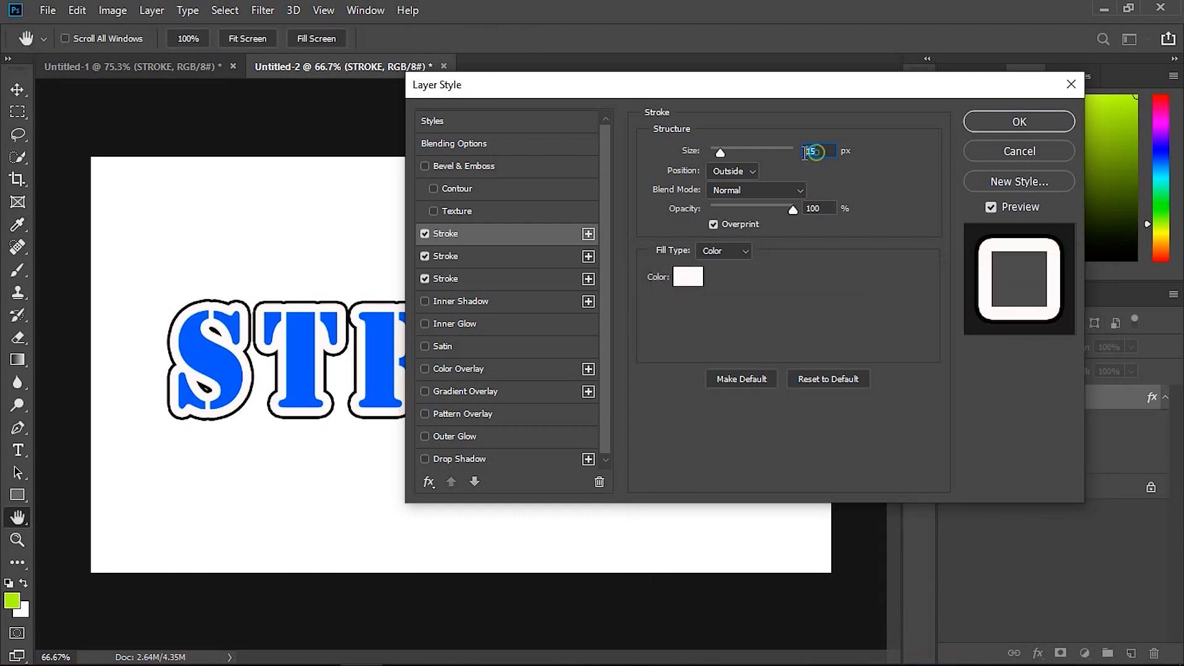
pyautogui.write('10')
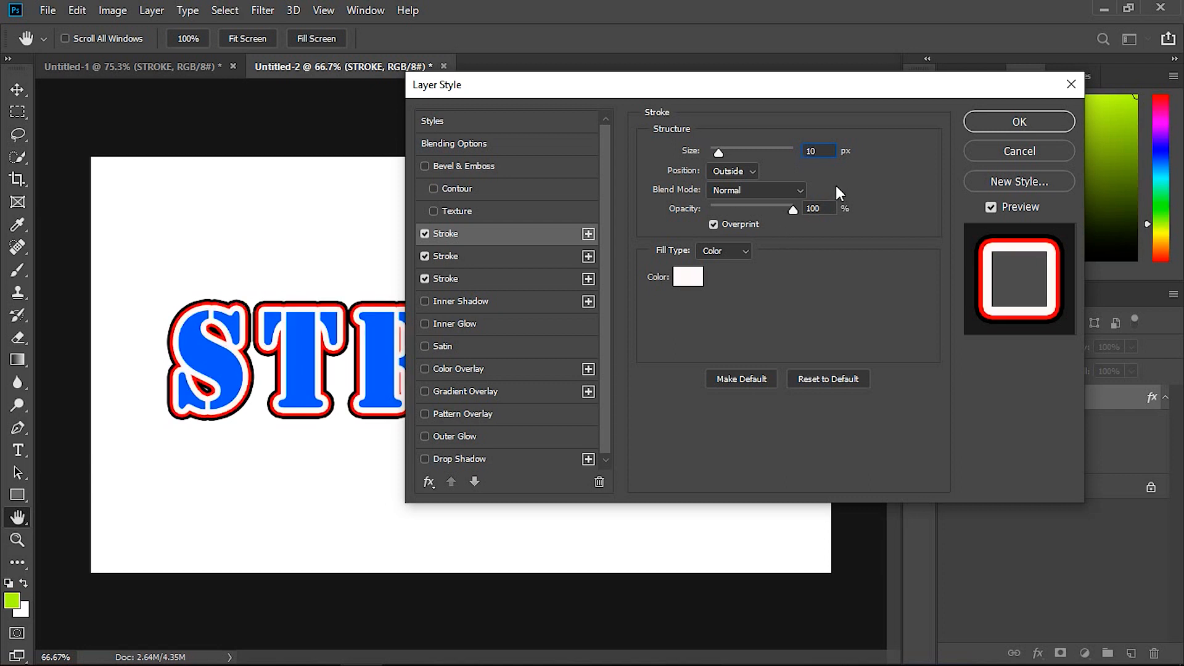
# Enable Bevel & Emboss on the text with the Inner Bevel style and the Smooth technique.
pyautogui.moveTo(700, 79)
pyautogui.mouseDown()
pyautogui.moveTo(697, 91)
pyautogui.moveTo(707, 90)
pyautogui.mouseUp()
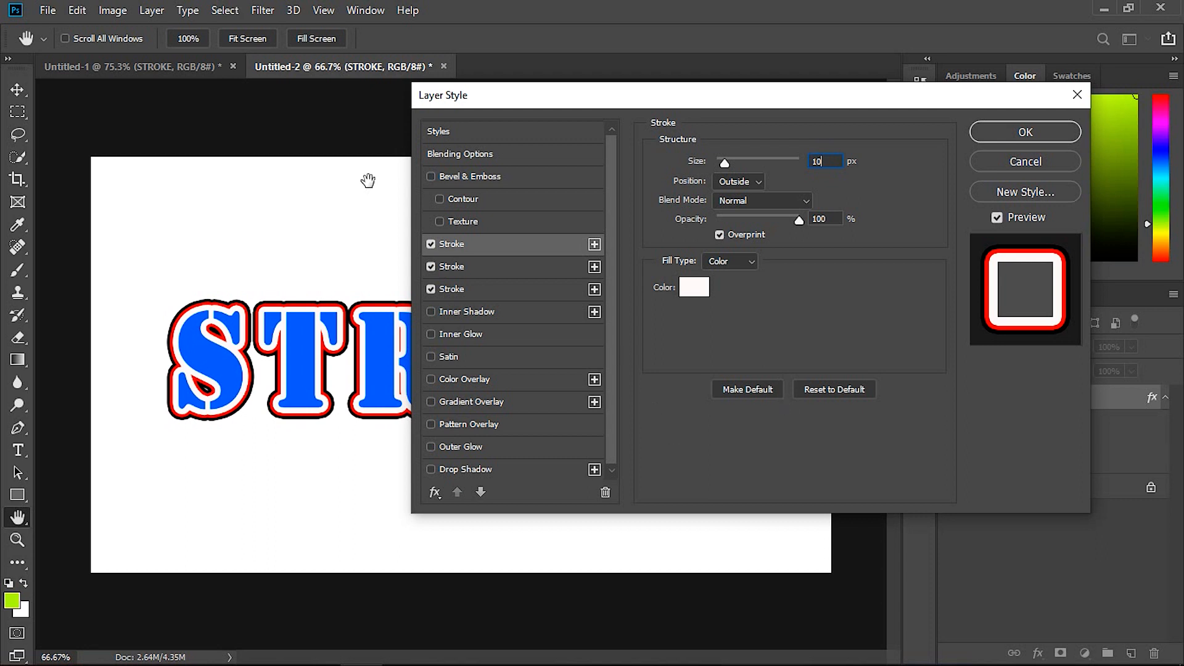
pyautogui.click(470, 176)
pyautogui.moveTo(608, 103); pyautogui.dragTo(702, 85)
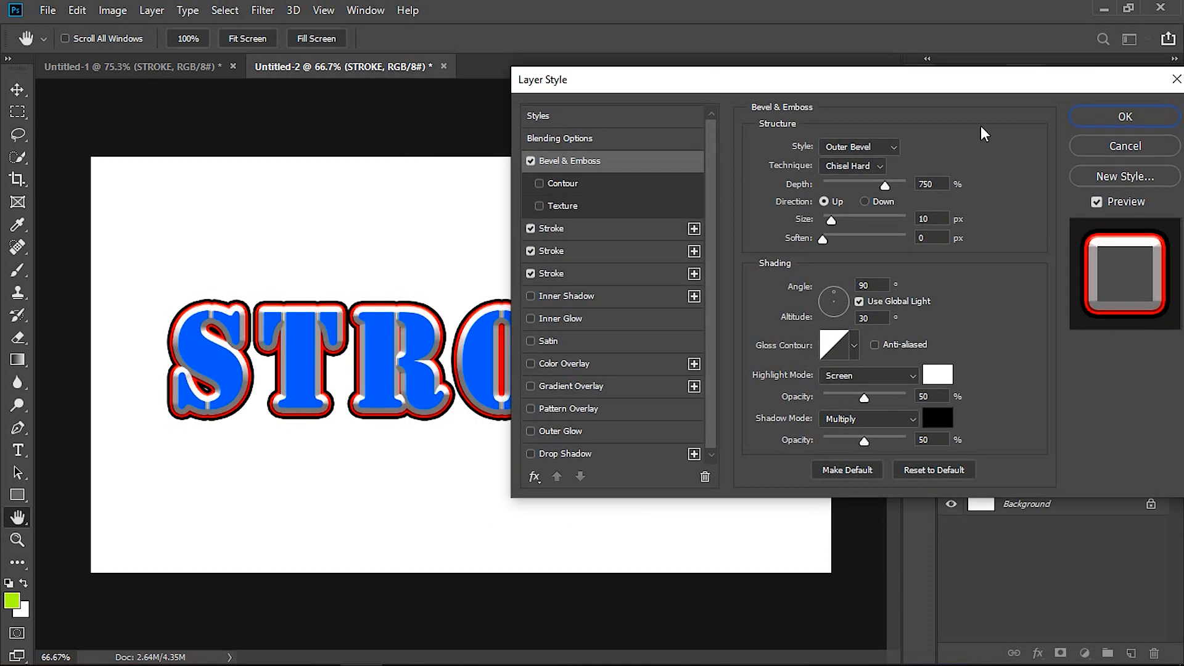
pyautogui.click(894, 148)
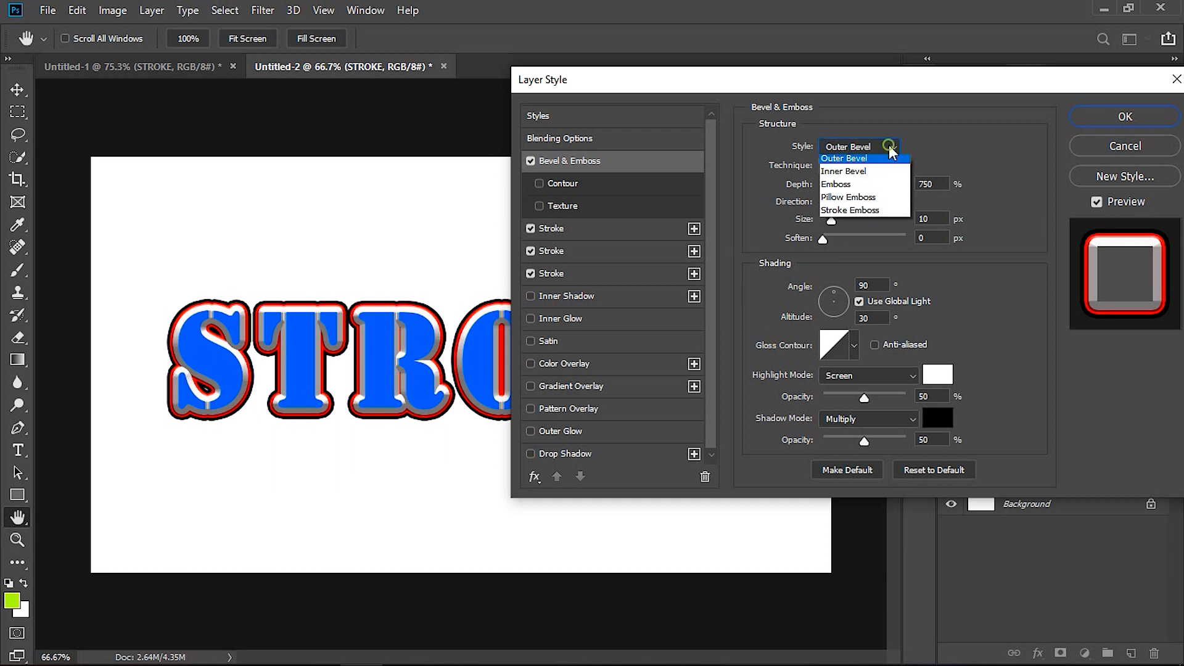
pyautogui.click(850, 174)
pyautogui.click(888, 148)
pyautogui.click(888, 149)
pyautogui.click(879, 168)
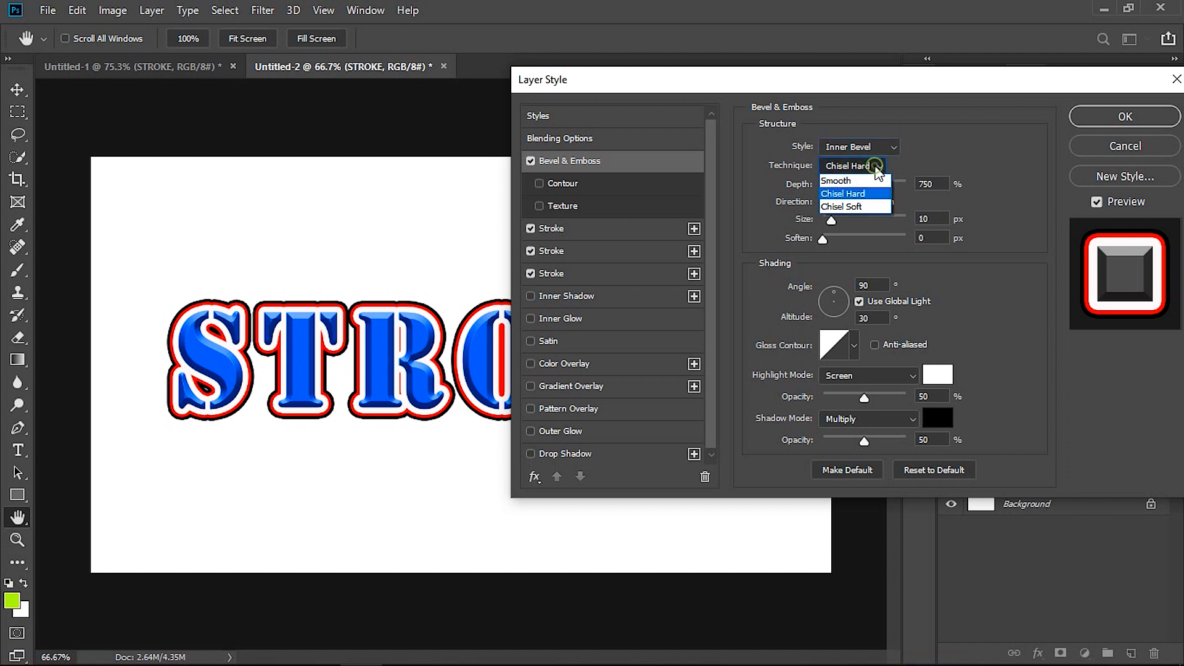
pyautogui.click(848, 179)
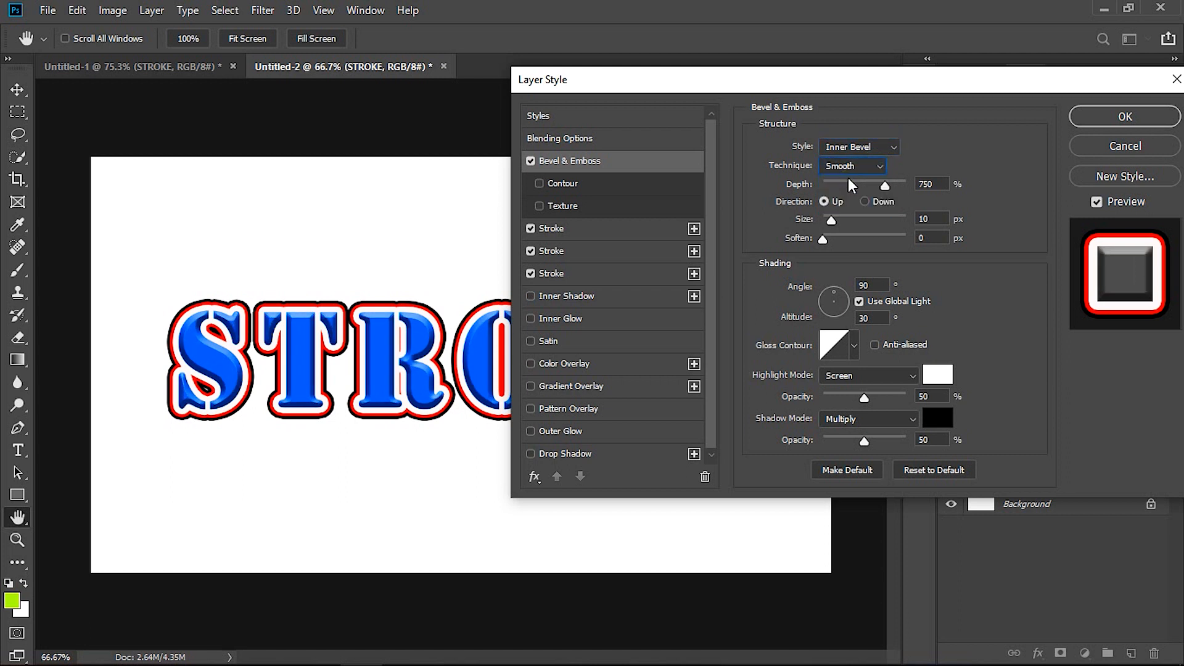
# Apply the layer style to the STROKE text and reopen the settings of its white stroke.
pyautogui.moveTo(972, 77); pyautogui.dragTo(865, 74)
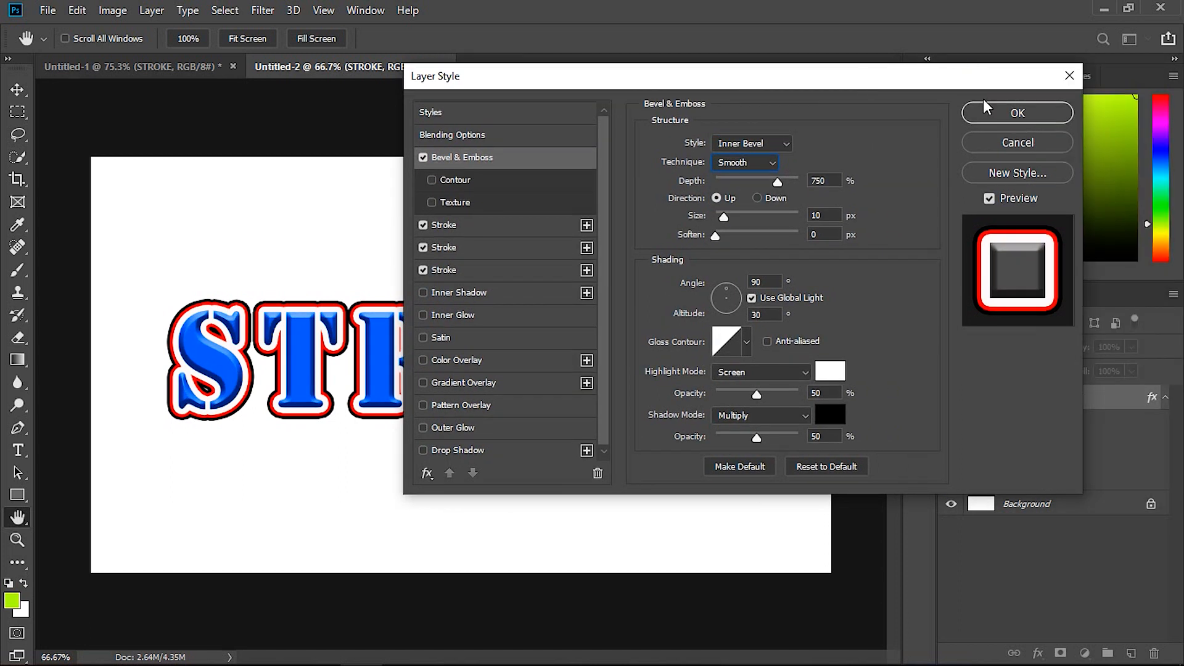
pyautogui.click(1017, 114)
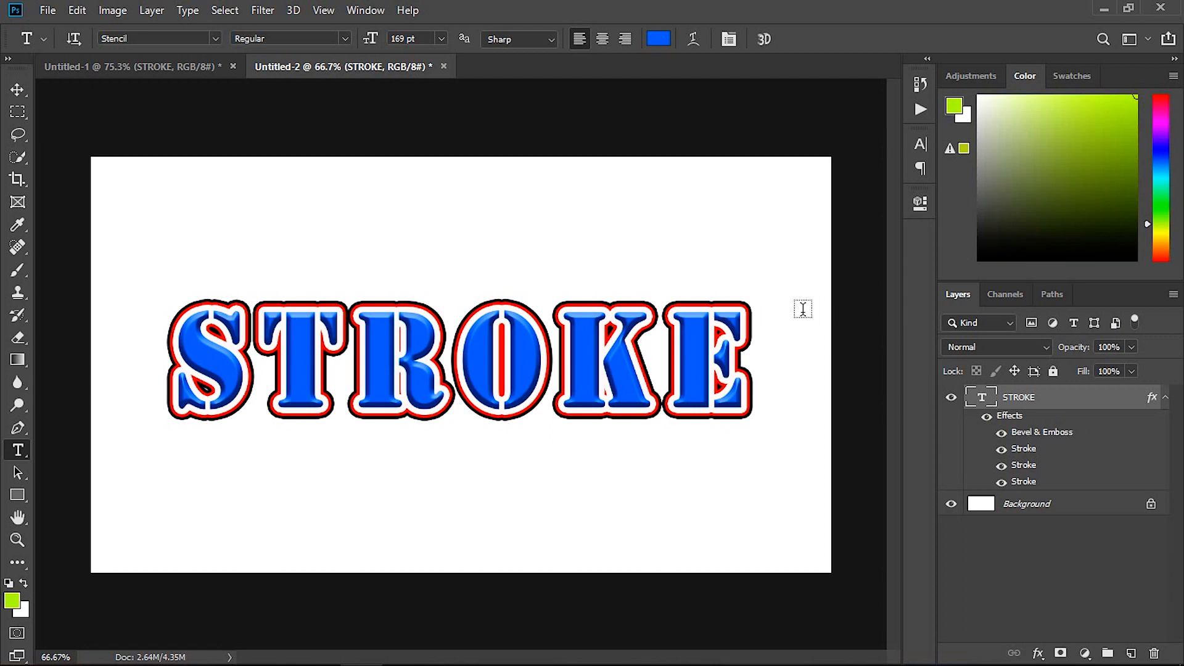
pyautogui.doubleClick(1020, 454)
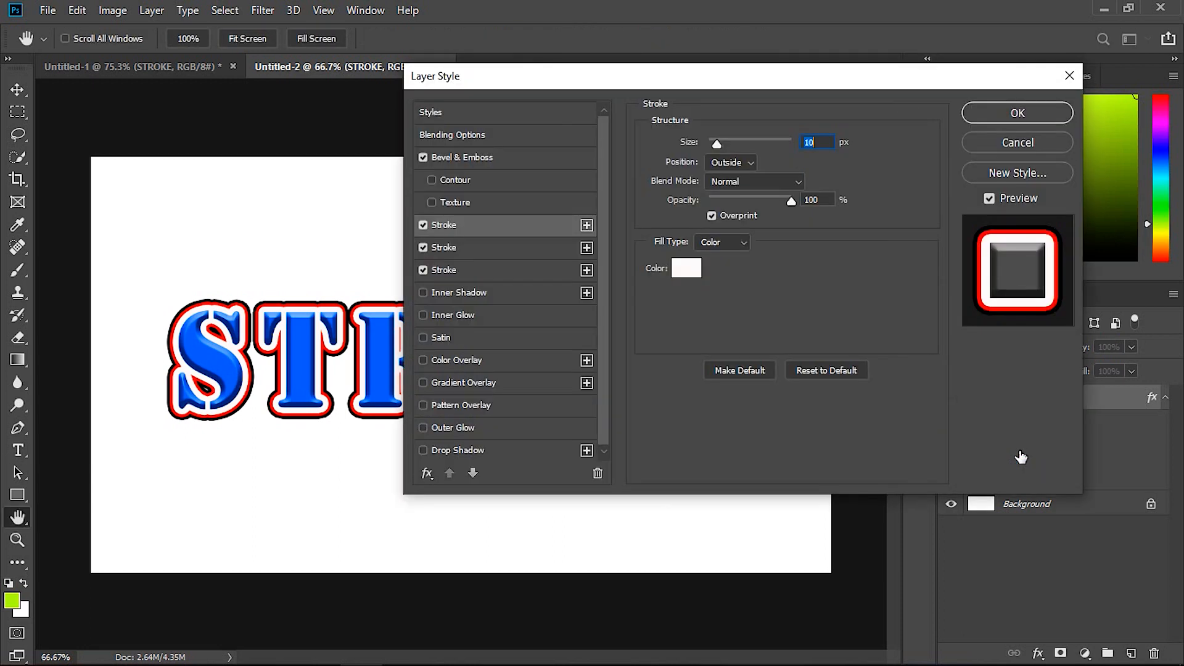
pyautogui.moveTo(878, 72); pyautogui.dragTo(763, 52)
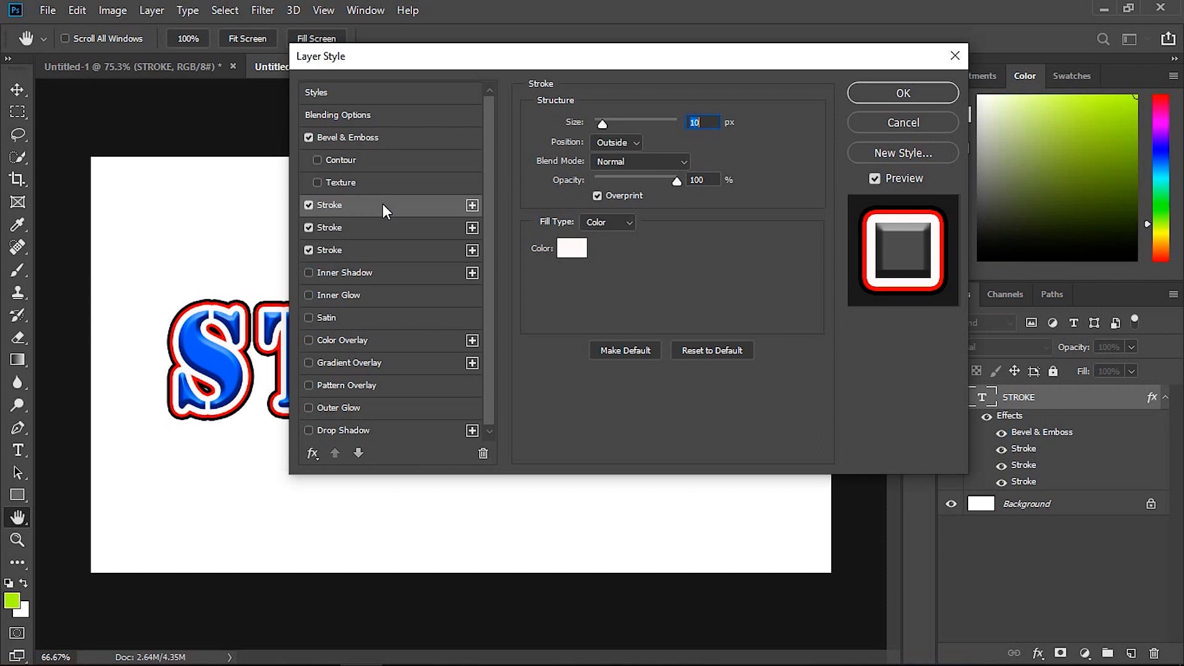
pyautogui.moveTo(502, 53); pyautogui.dragTo(648, 58)
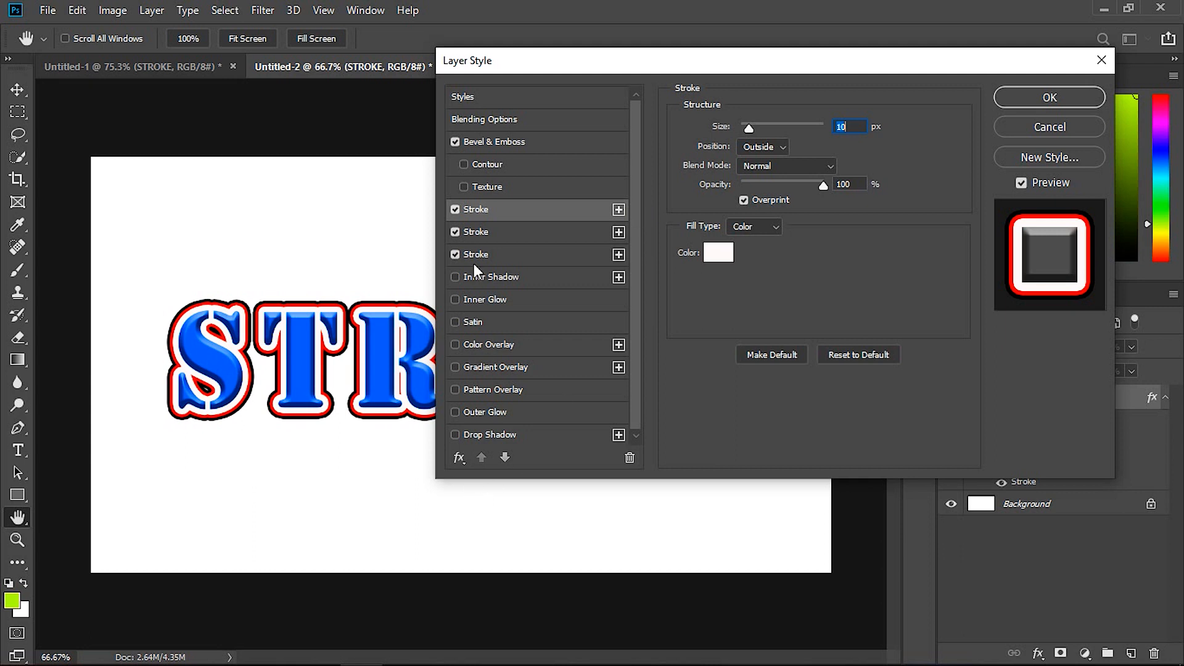
# Try moving the white stroke below the red and black strokes in the stacking order, and return it to the first place.
pyautogui.click(505, 458)
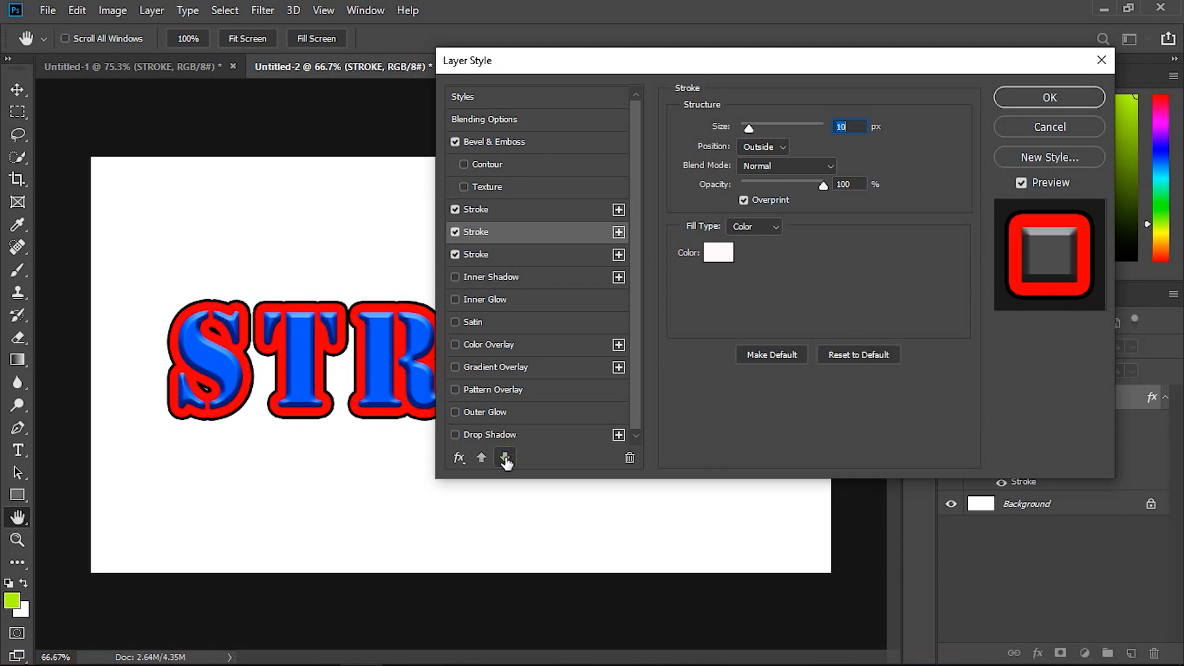
pyautogui.click(505, 458)
pyautogui.click(481, 457)
pyautogui.click(481, 458)
# Try raising the black stroke above the red and white strokes, and restore the white, red, black order.
pyautogui.click(486, 253)
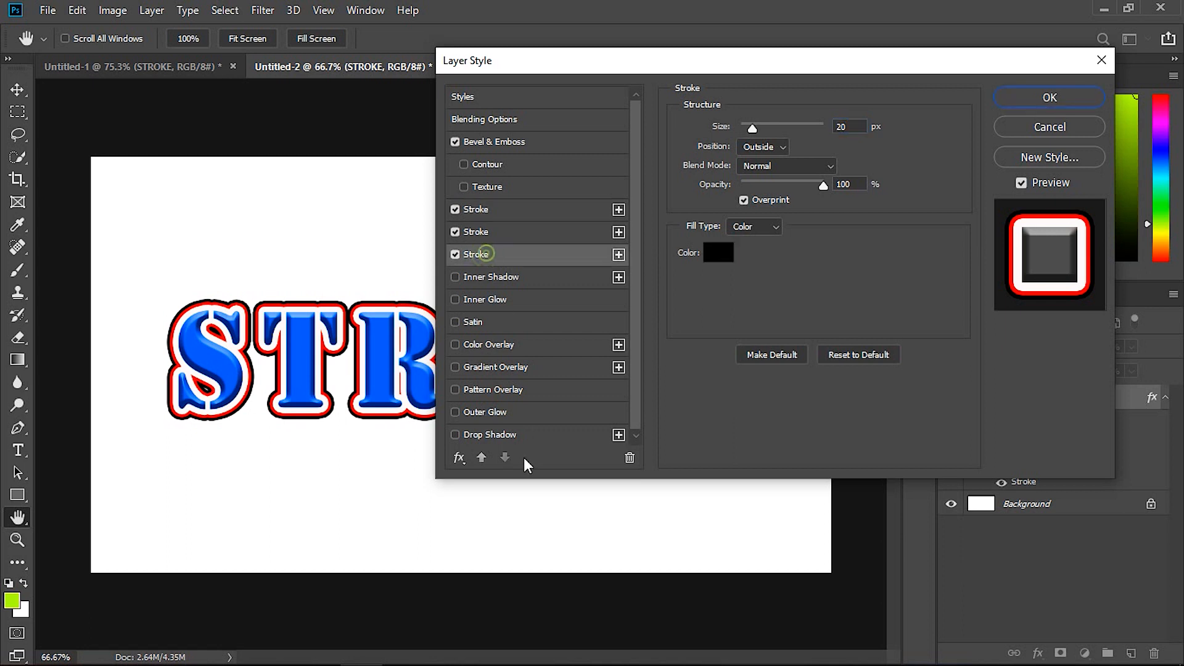
pyautogui.click(481, 458)
pyautogui.click(478, 210)
pyautogui.click(505, 457)
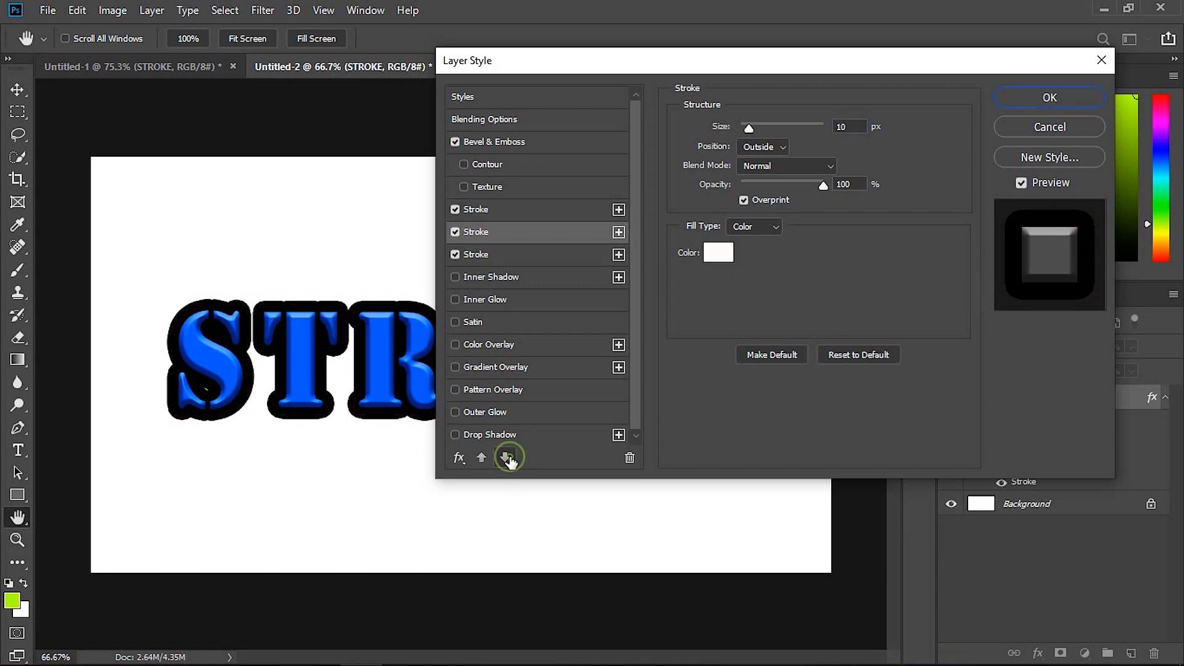
pyautogui.click(481, 458)
pyautogui.click(509, 230)
pyautogui.click(505, 457)
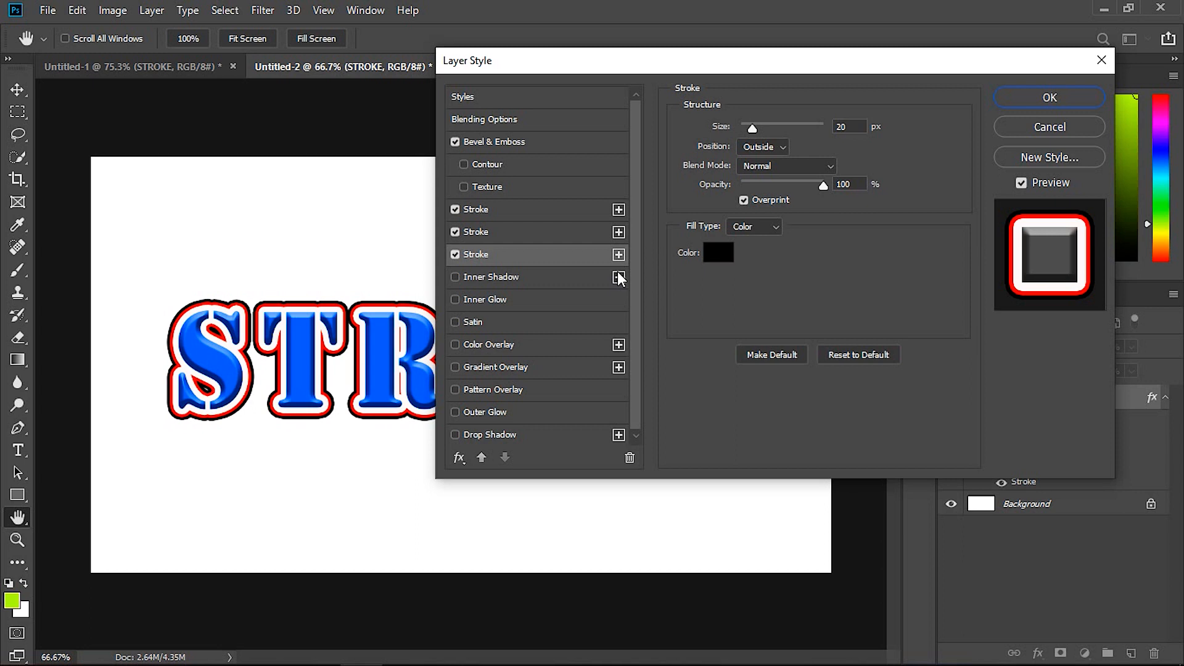
# Delete the black 20 px stroke and the white 10 px stroke from the text's effects.
pyautogui.click(629, 458)
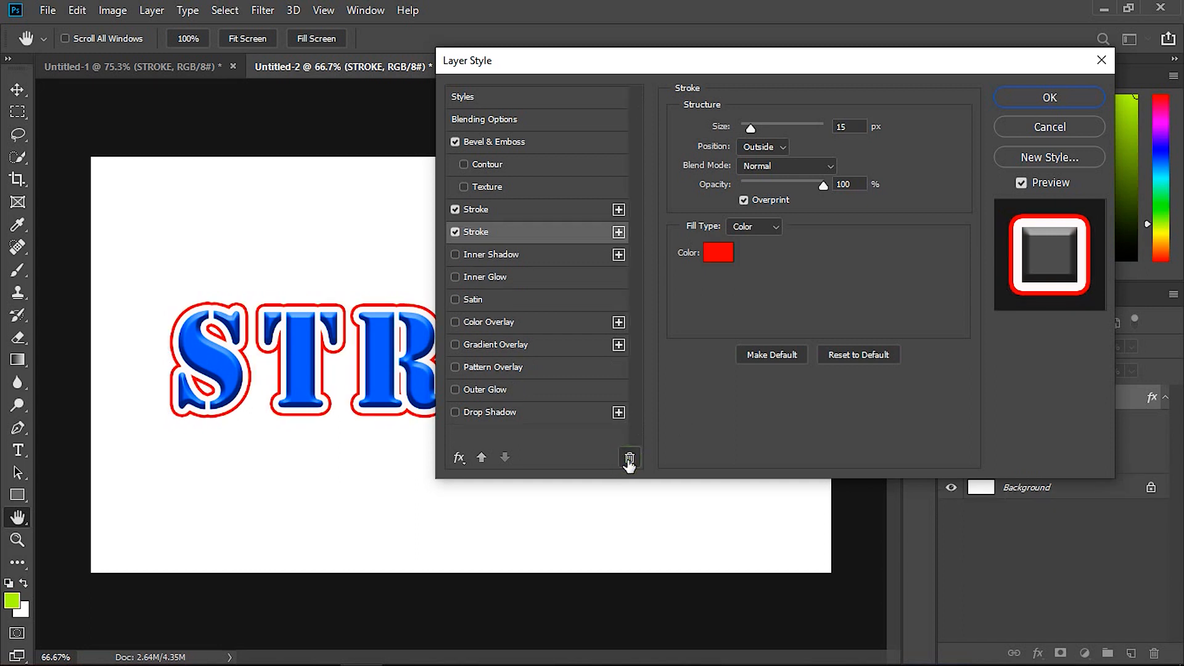
pyautogui.click(608, 209)
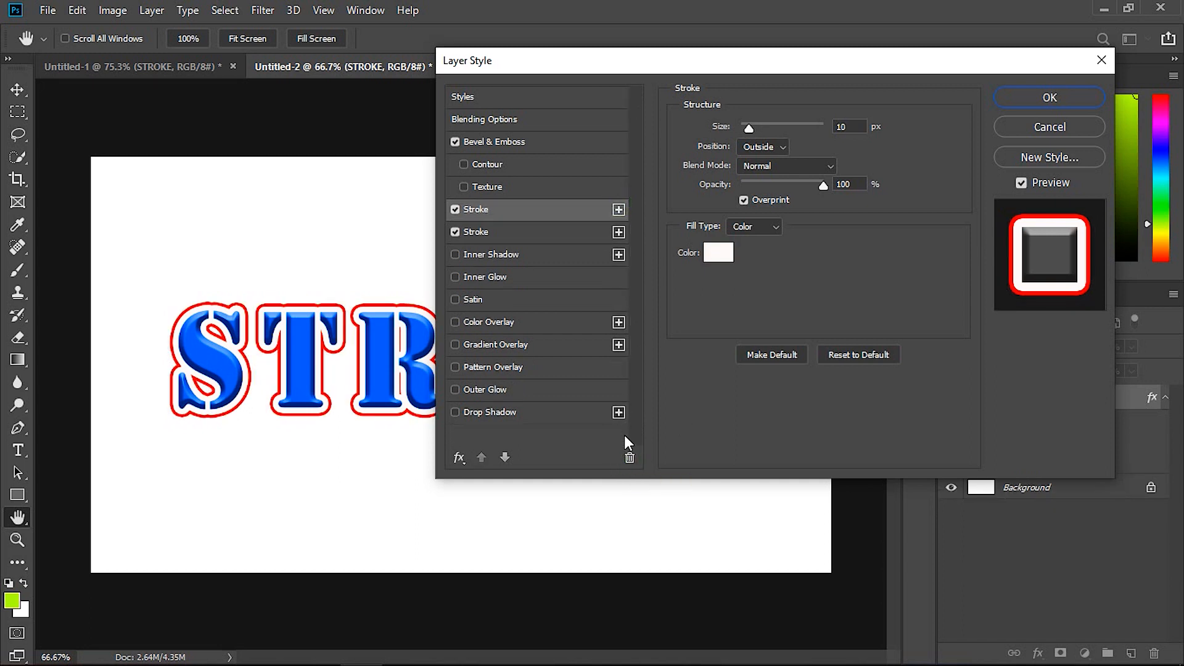
pyautogui.click(629, 458)
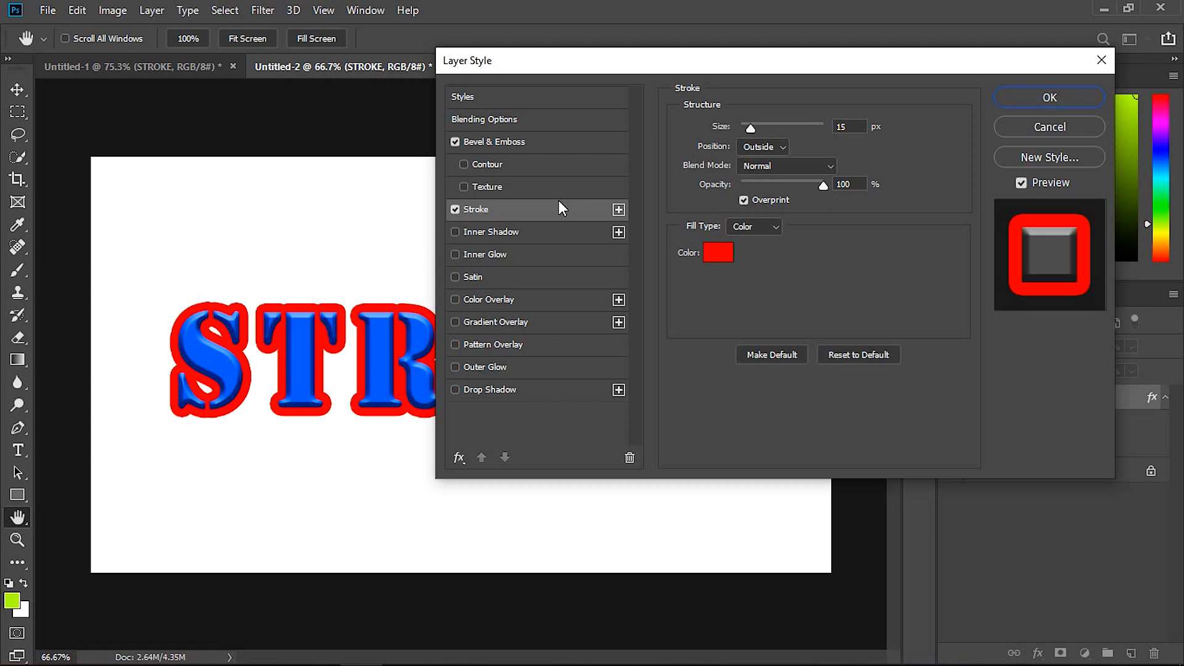
# Add two more strokes with default settings above the red stroke.
pyautogui.click(458, 459)
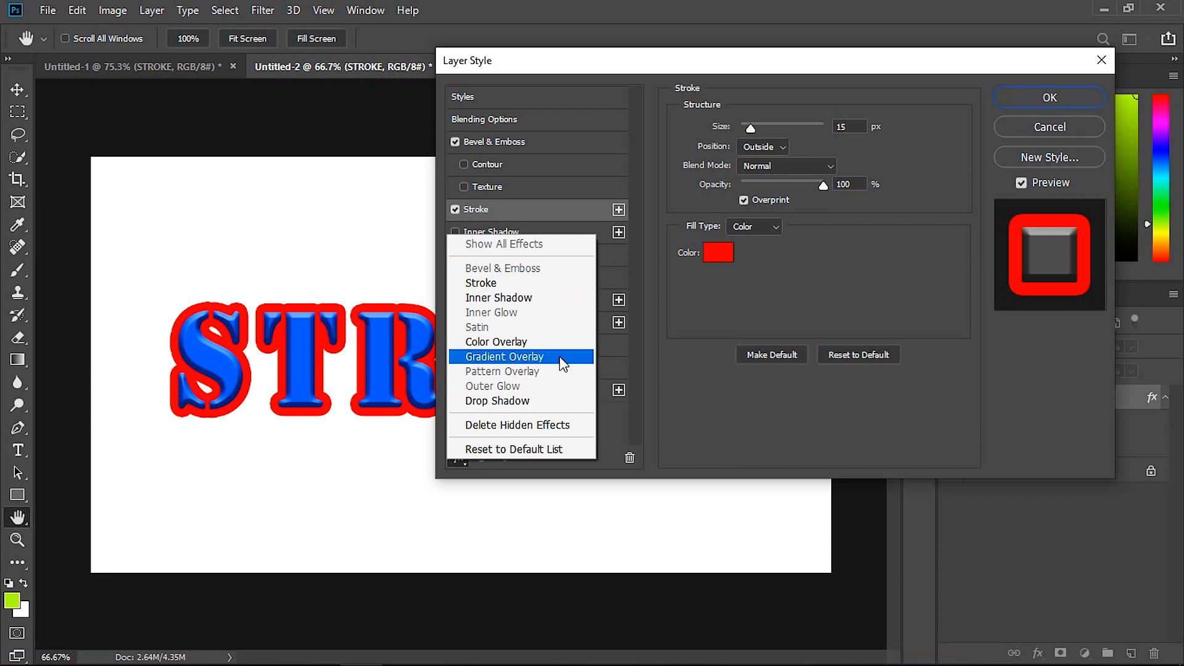
pyautogui.click(727, 438)
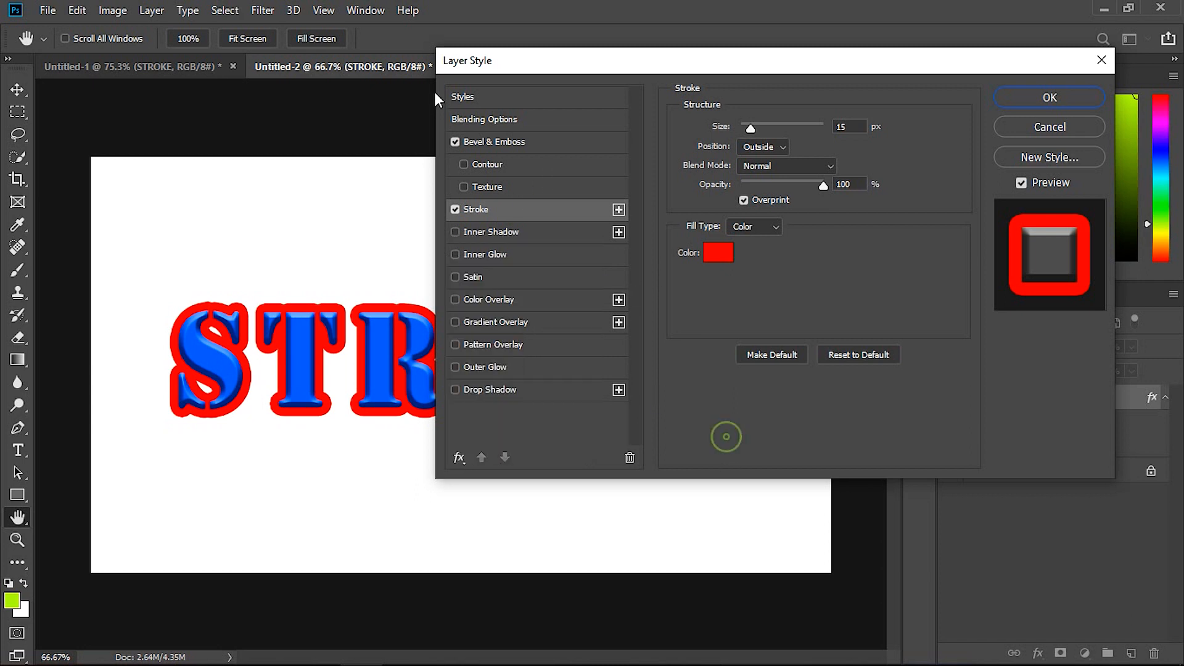
pyautogui.click(459, 457)
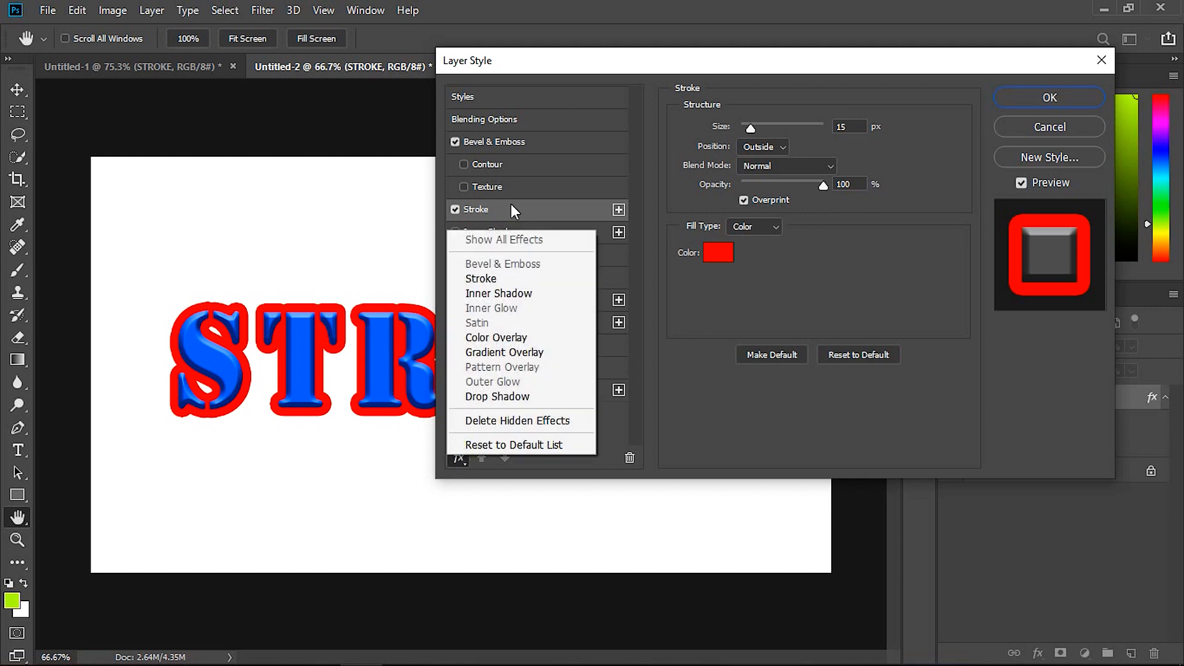
pyautogui.click(482, 280)
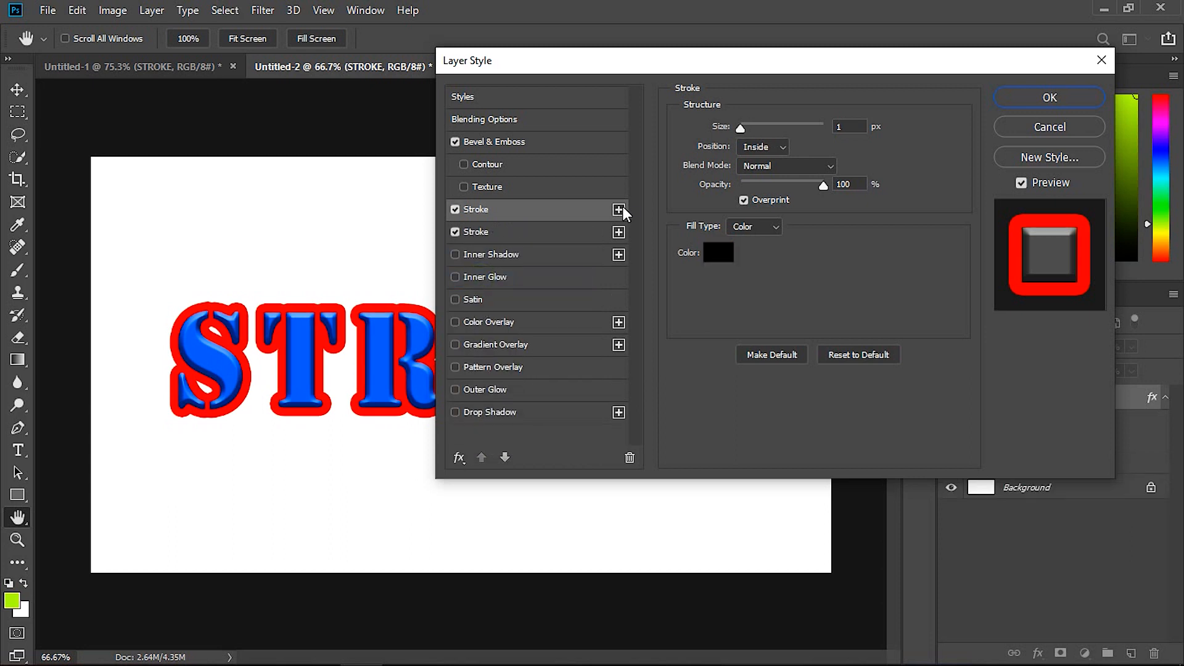
pyautogui.click(459, 457)
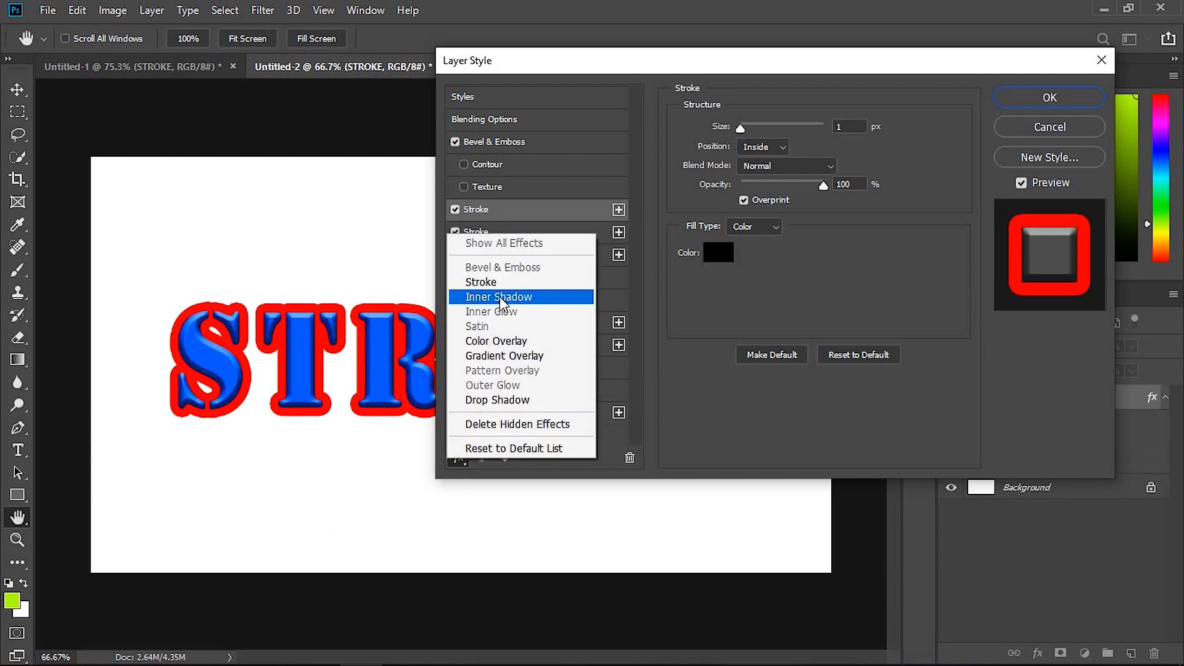
pyautogui.click(501, 281)
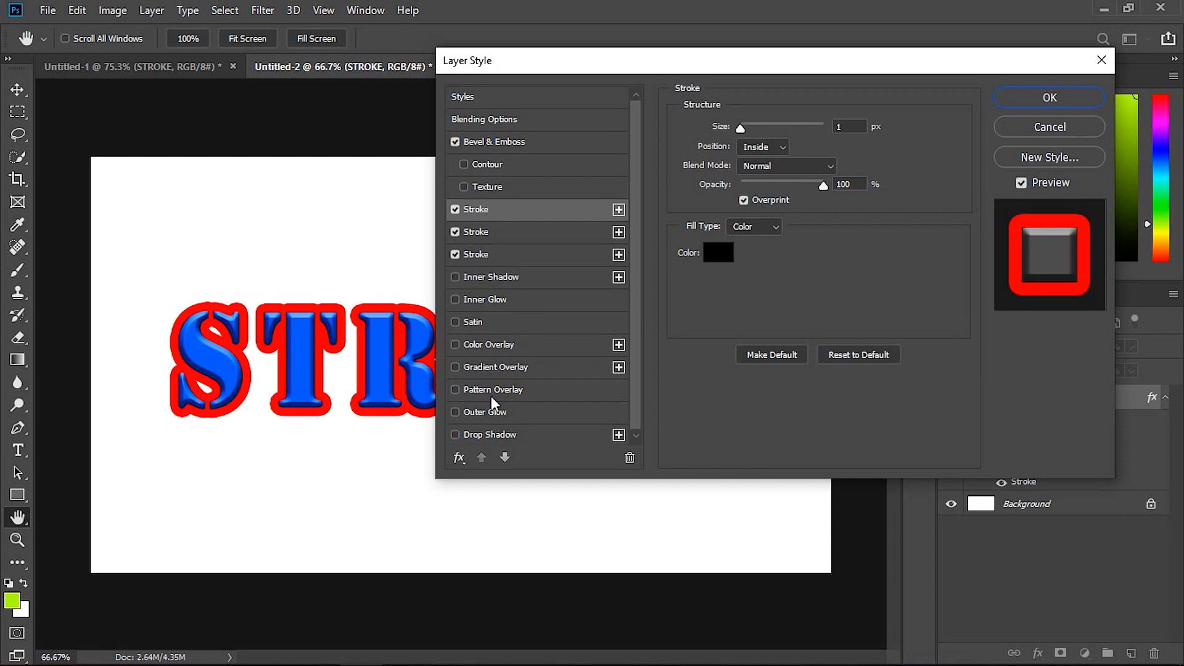
# Delete the two newly added default strokes, keeping only the red stroke.
pyautogui.click(458, 458)
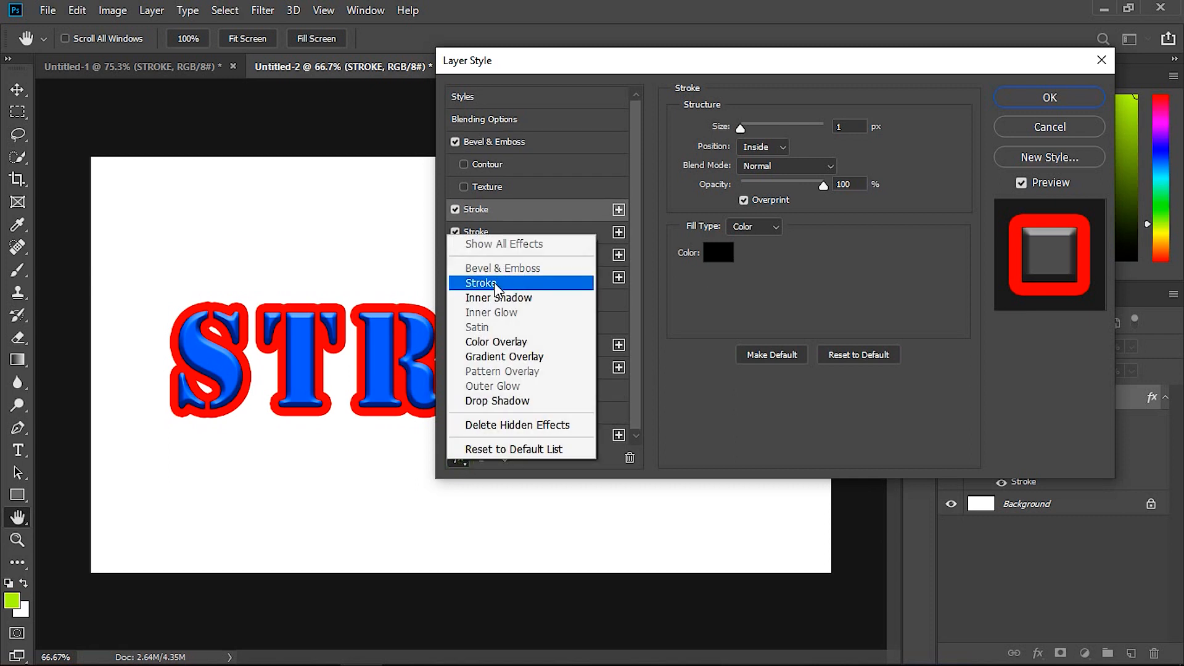
pyautogui.click(701, 442)
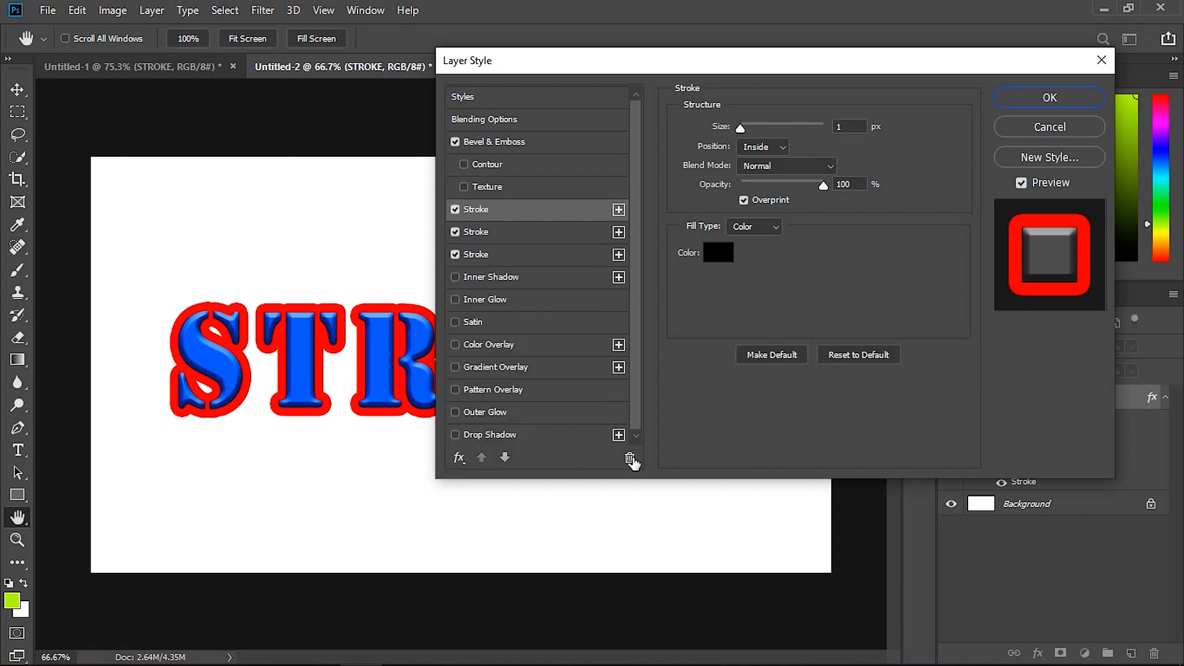
pyautogui.click(630, 458)
pyautogui.click(630, 458)
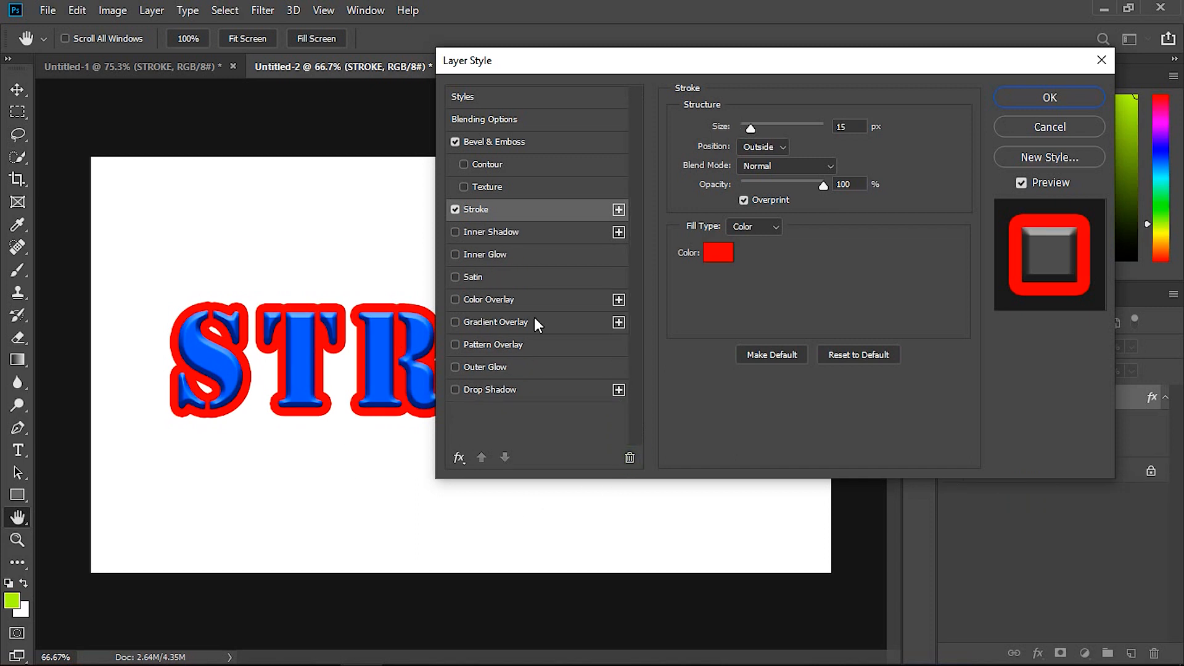